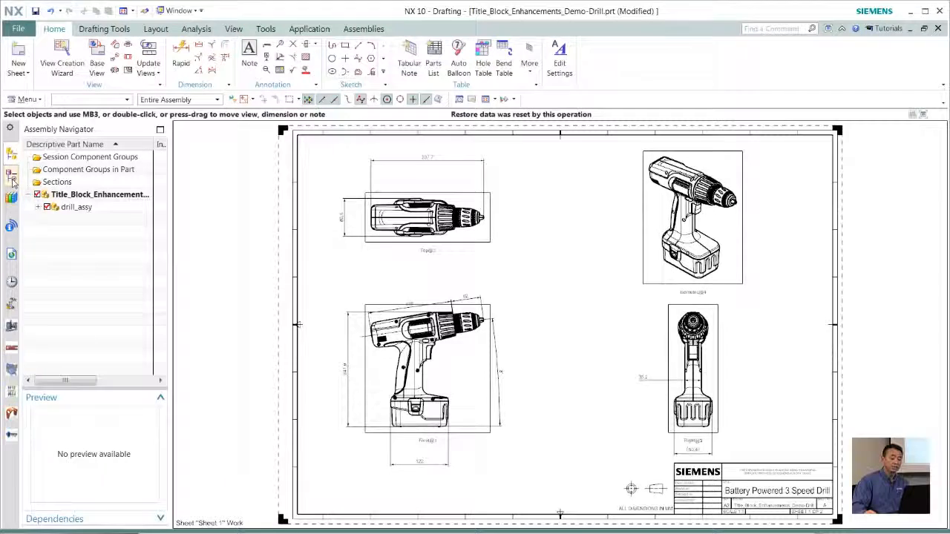
# Examine the imported views on Sheet 1 in the part navigator and look closely at the front view
pyautogui.click(11, 177)
pyautogui.click(93, 194)
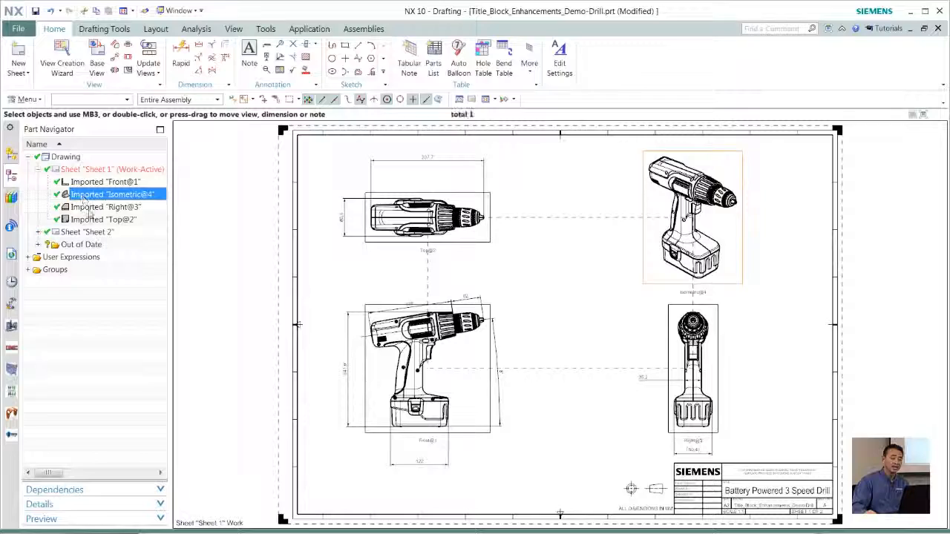
pyautogui.click(86, 209)
pyautogui.click(88, 220)
pyautogui.press('Escape')
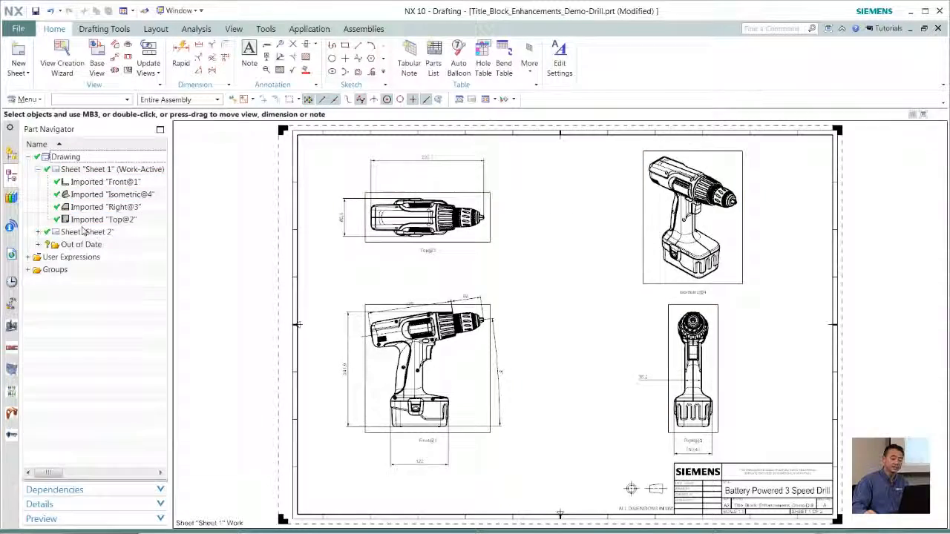
pyautogui.scroll(4, 83, 231)
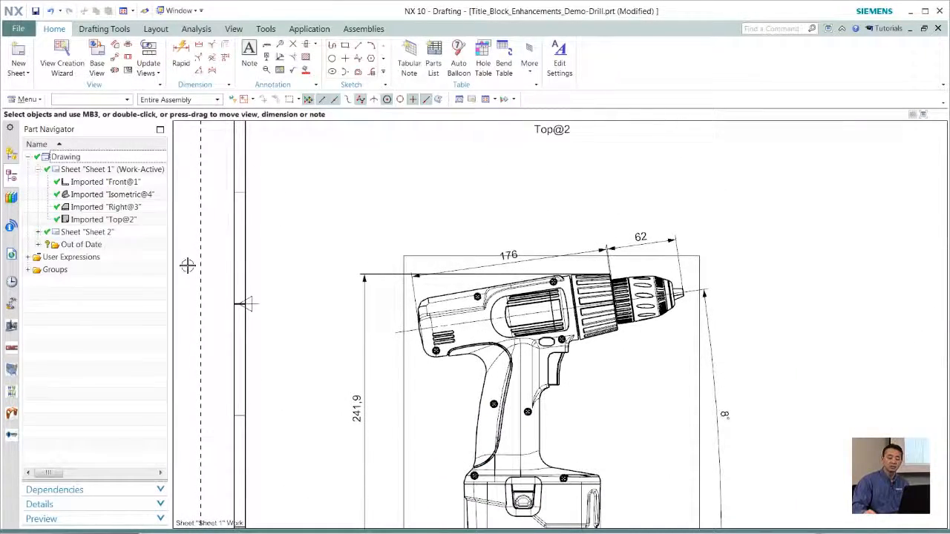
pyautogui.hotkey('ctrl', 'f')
# Set the drawing view border color to a very light gray in the drafting preferences
pyautogui.click(28, 99)
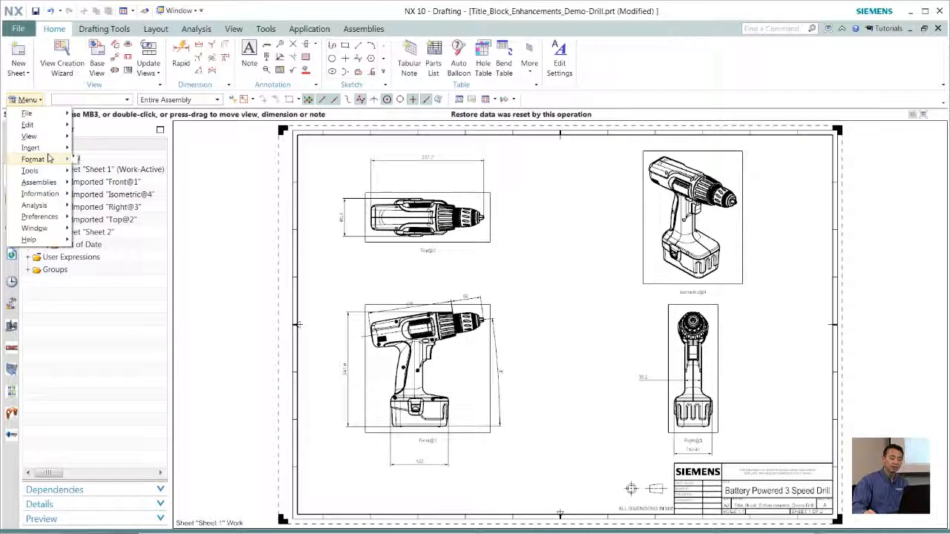
pyautogui.moveTo(45, 216)
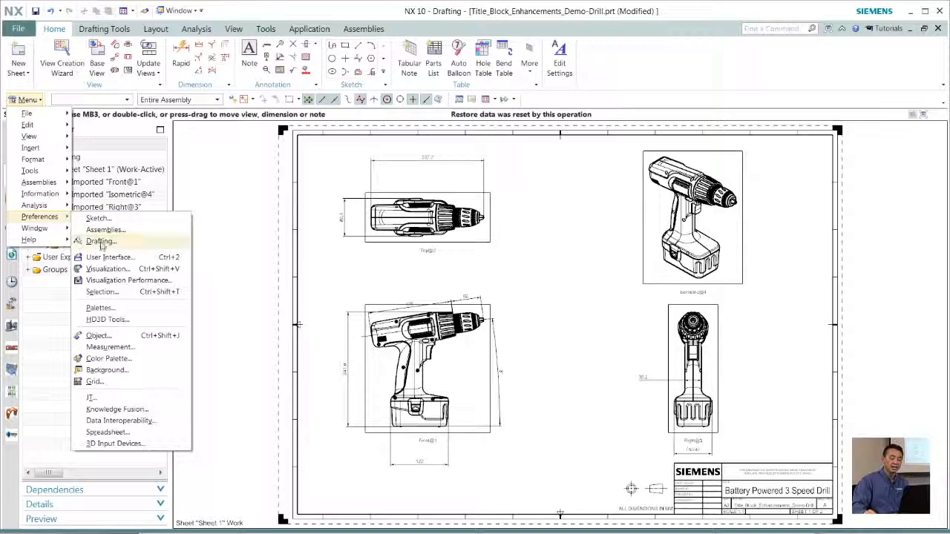
pyautogui.click(101, 241)
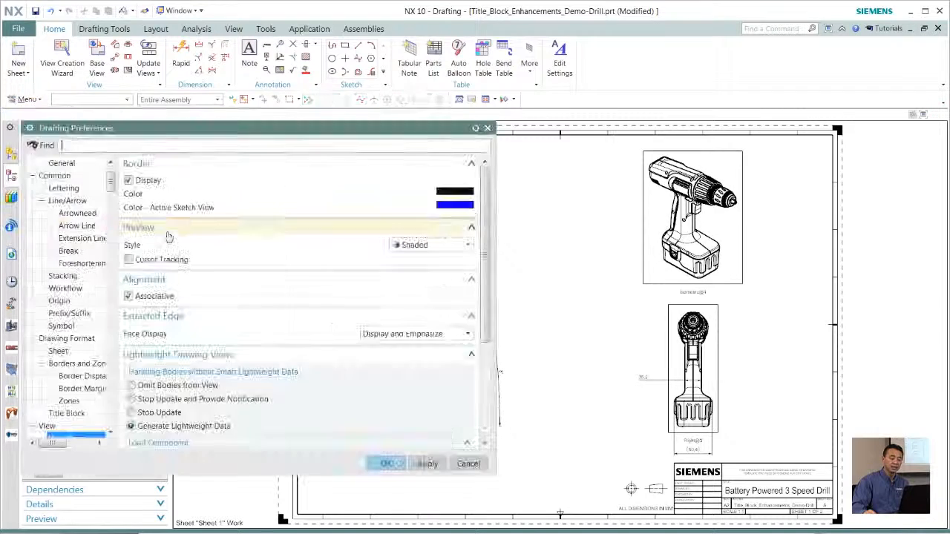
pyautogui.click(446, 193)
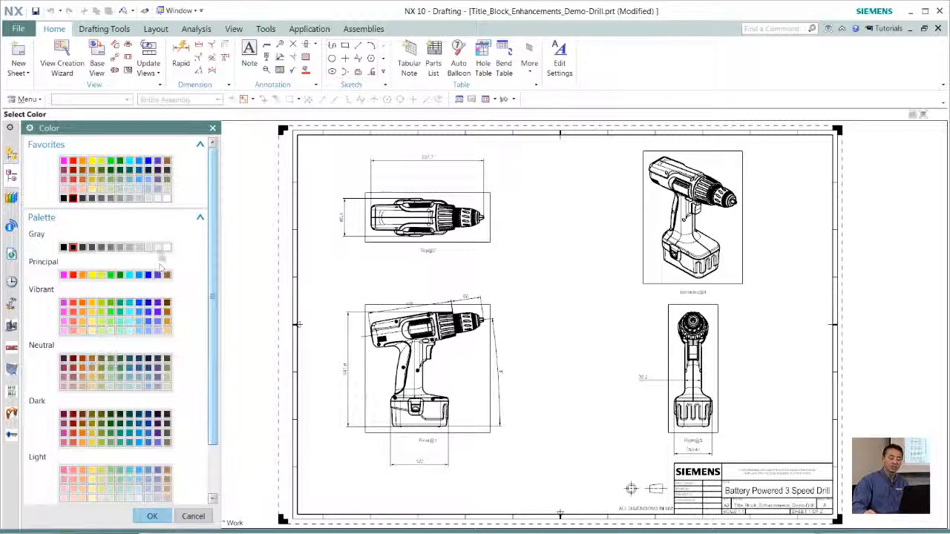
pyautogui.click(157, 248)
pyautogui.click(151, 516)
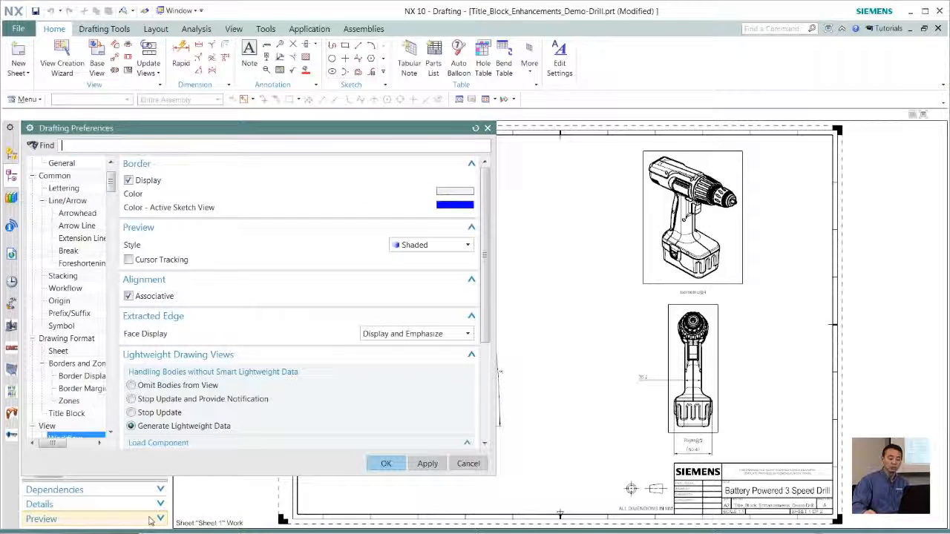
pyautogui.click(379, 463)
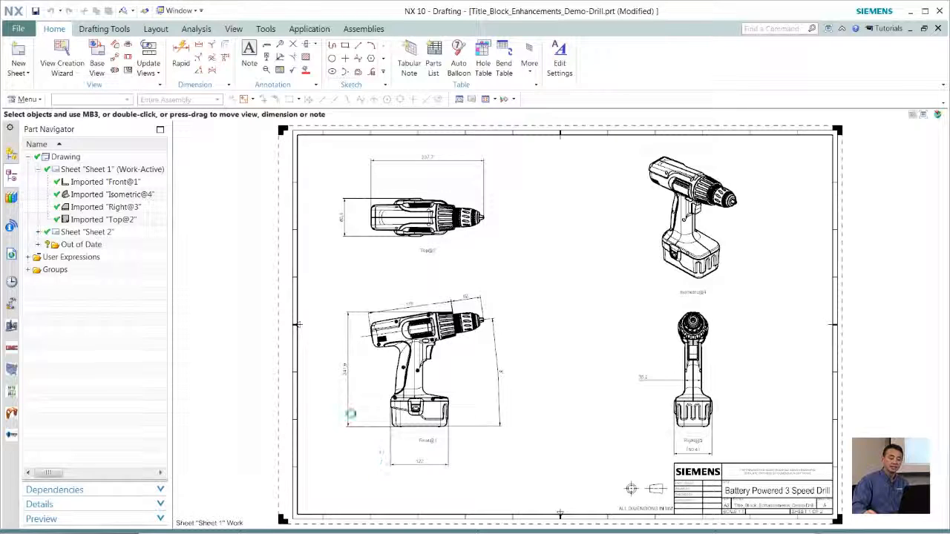
pyautogui.scroll(6, 239, 279)
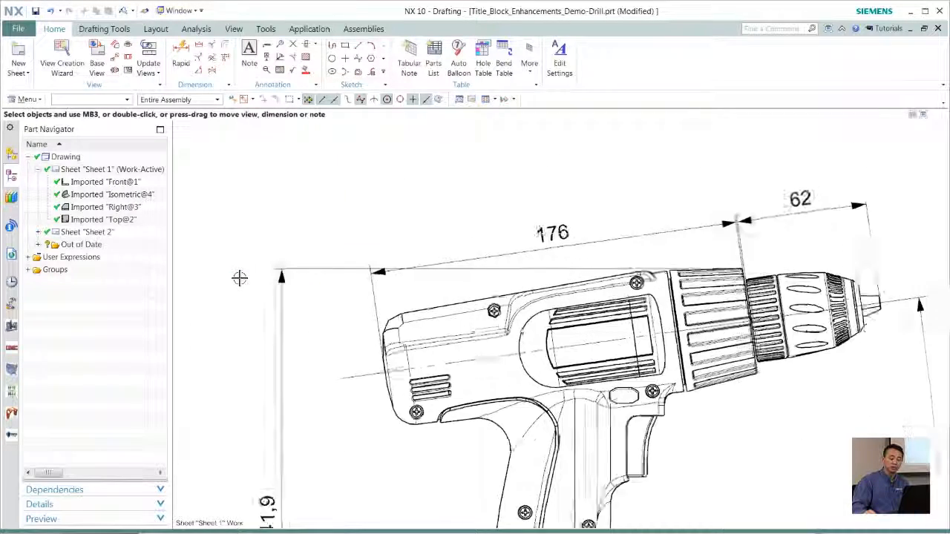
pyautogui.scroll(1, 239, 278)
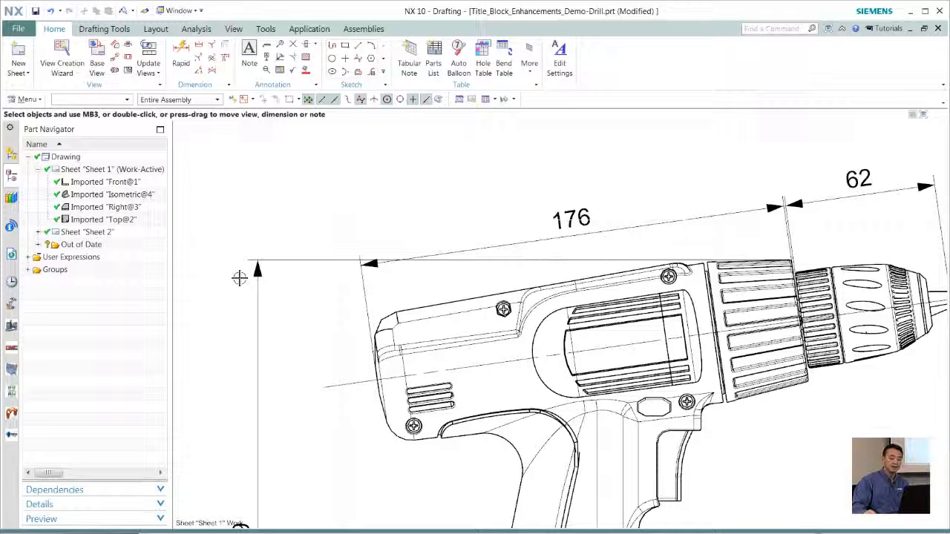
pyautogui.scroll(-3, 239, 278)
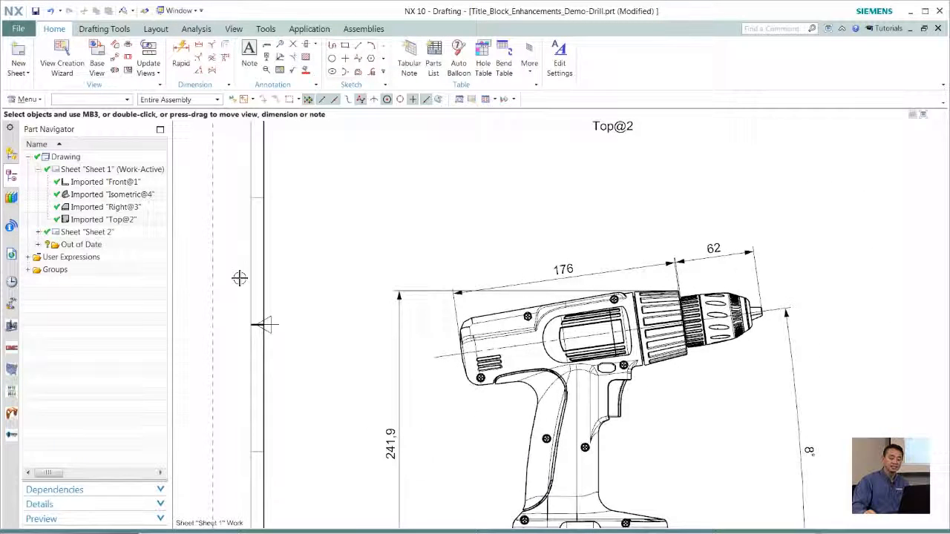
pyautogui.hotkey('ctrl', 'f')
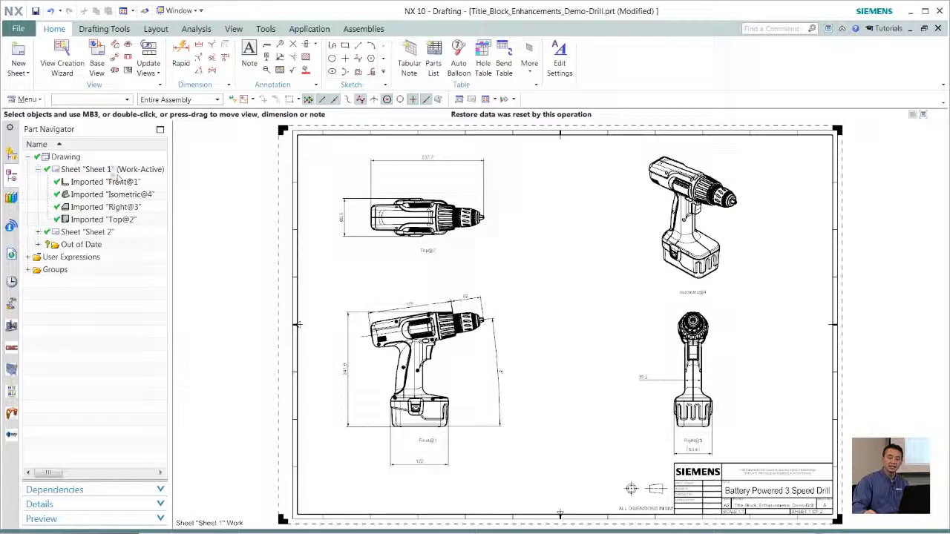
# Change the size of Sheet 1 to A1 - 594 x 841
pyautogui.click(112, 170)
pyautogui.rightClick(112, 172)
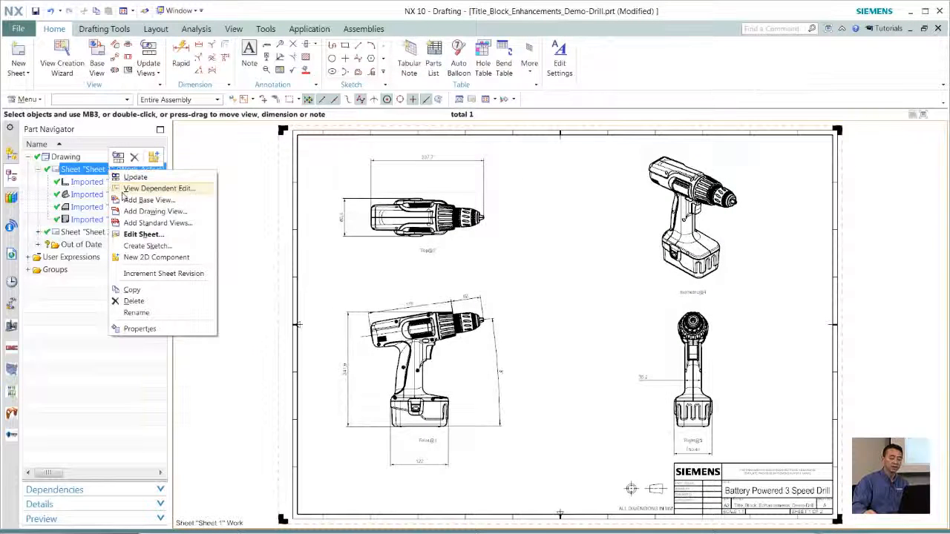
pyautogui.click(137, 236)
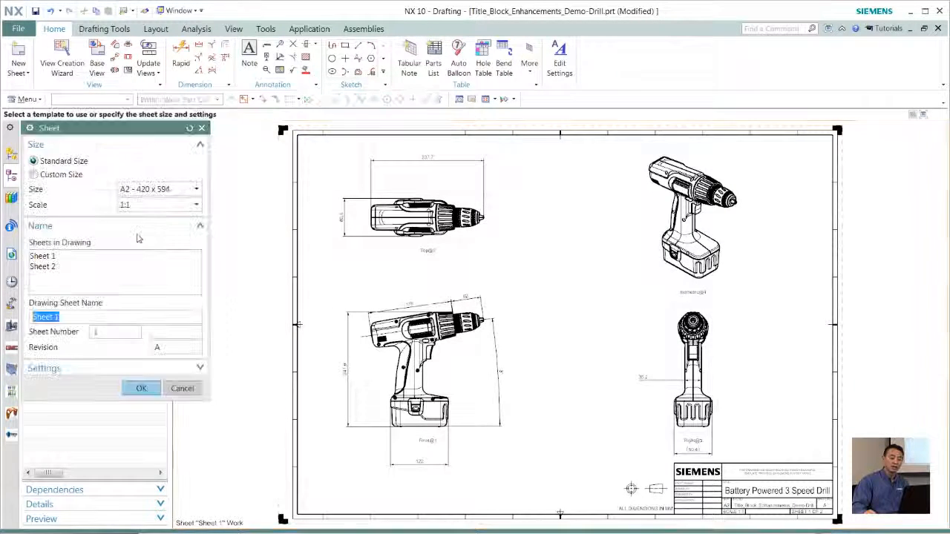
pyautogui.click(144, 190)
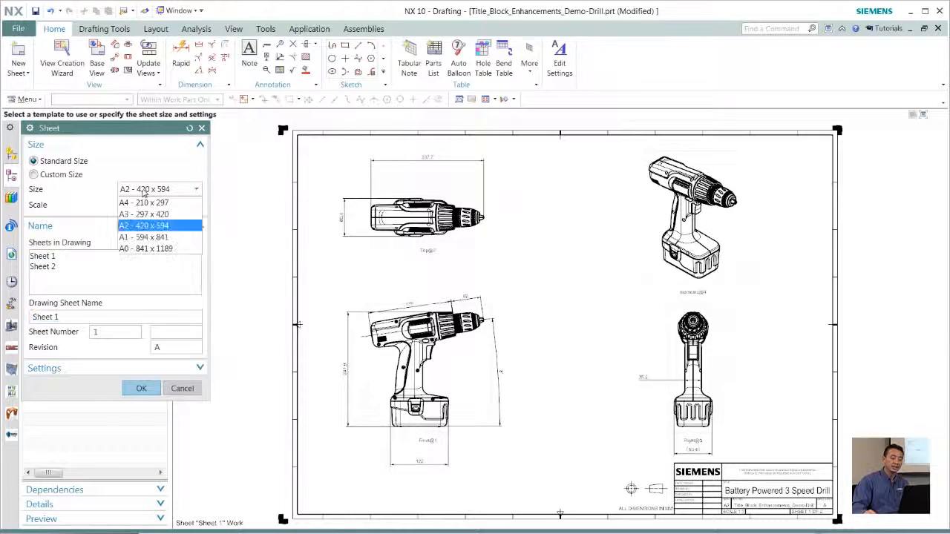
pyautogui.click(137, 238)
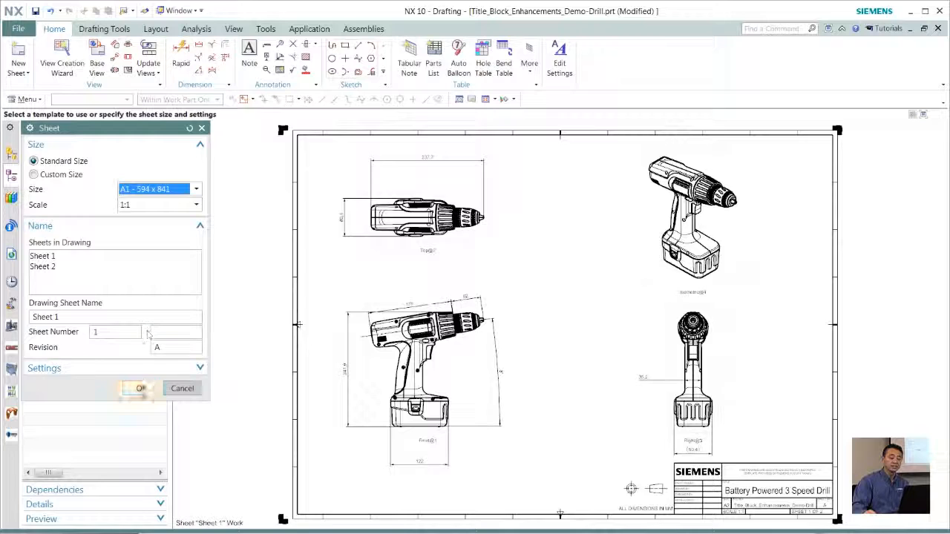
pyautogui.click(141, 389)
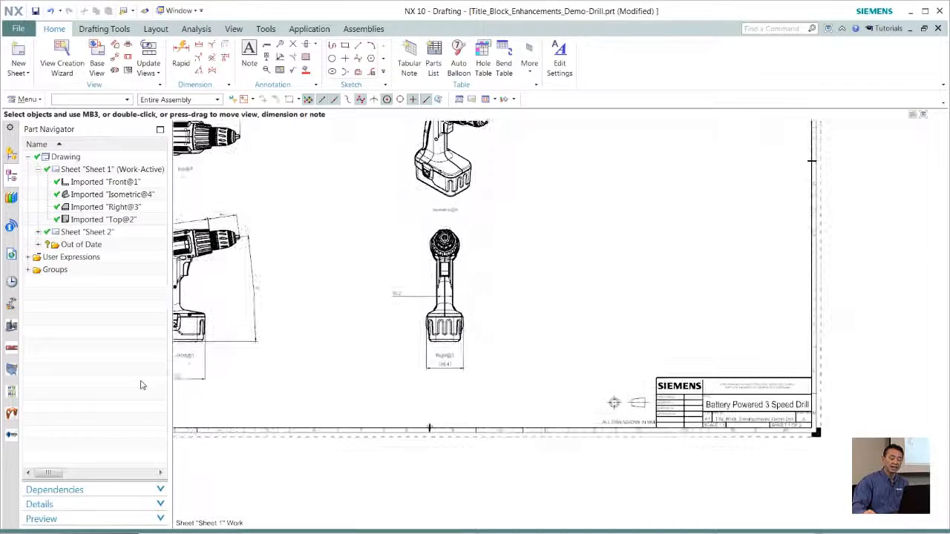
# Move the front view slightly up and inward and the isometric view outward and up to spread the views over Sheet 1
pyautogui.hotkey('ctrl', 'f')
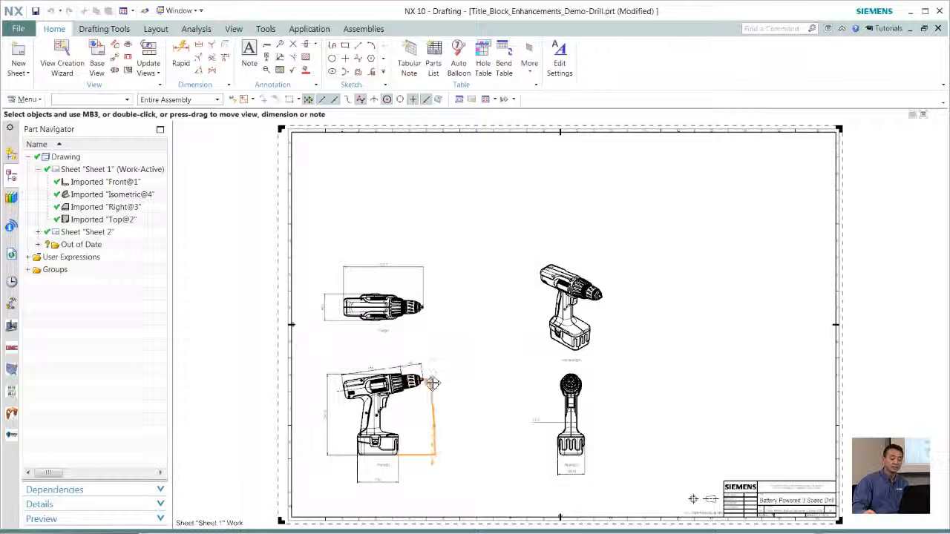
pyautogui.moveTo(424, 415); pyautogui.dragTo(446, 406)
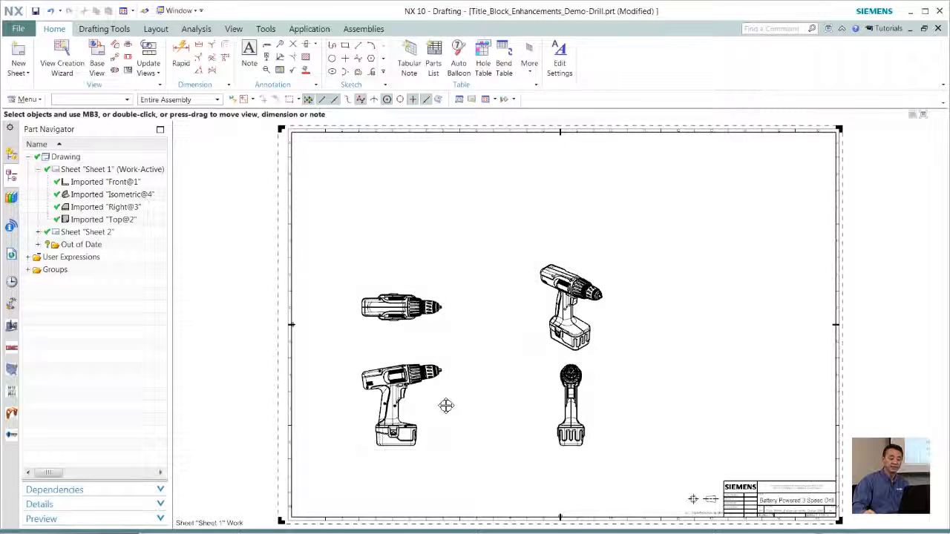
pyautogui.moveTo(607, 308); pyautogui.dragTo(646, 272)
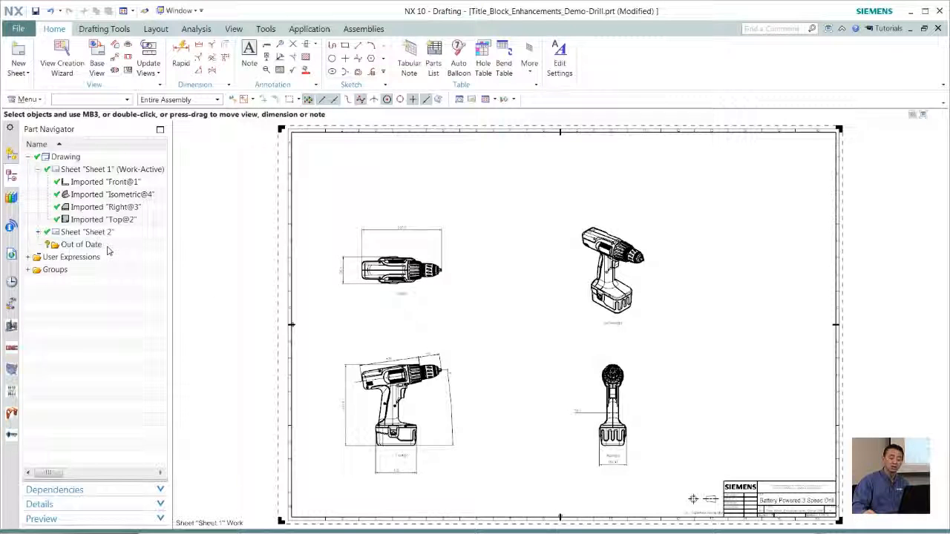
# Activate Sheet 2 and open its sheet settings for editing
pyautogui.click(38, 169)
pyautogui.doubleClick(86, 182)
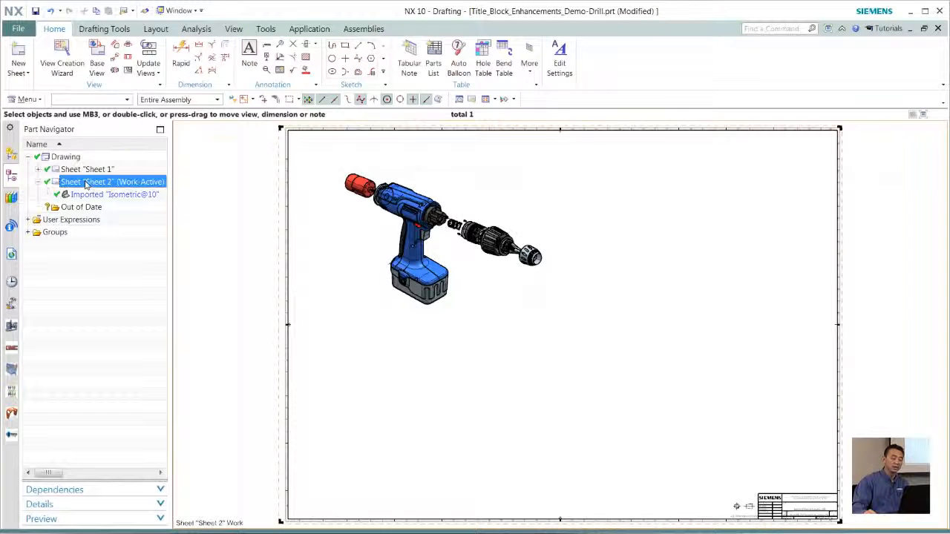
pyautogui.rightClick(85, 182)
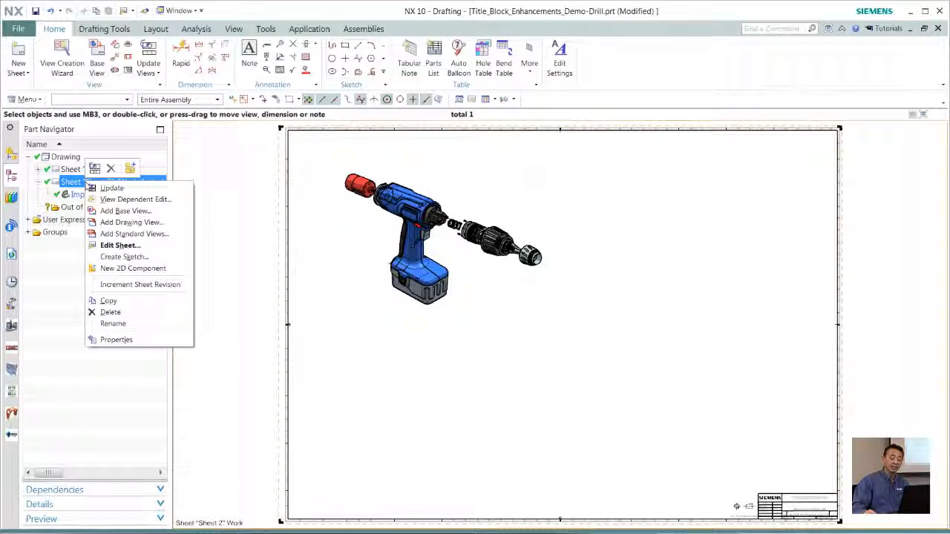
pyautogui.click(116, 245)
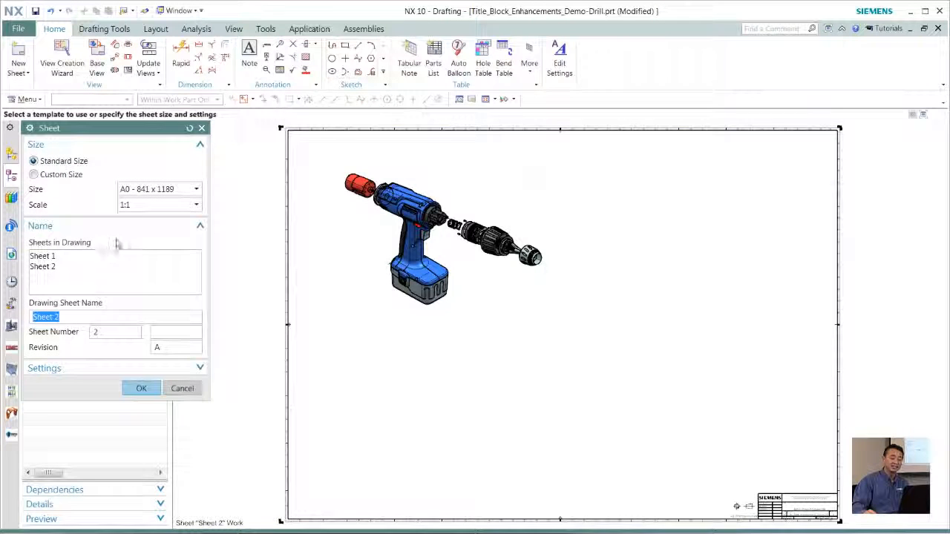
# Try to change the size of Sheet 2 to A2 - 420 x 594
pyautogui.click(145, 192)
pyautogui.click(148, 221)
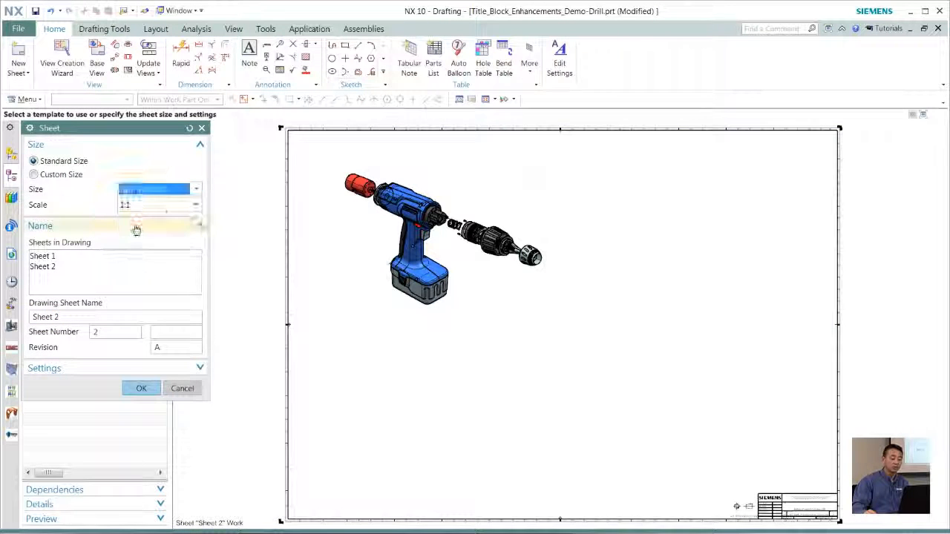
pyautogui.click(139, 387)
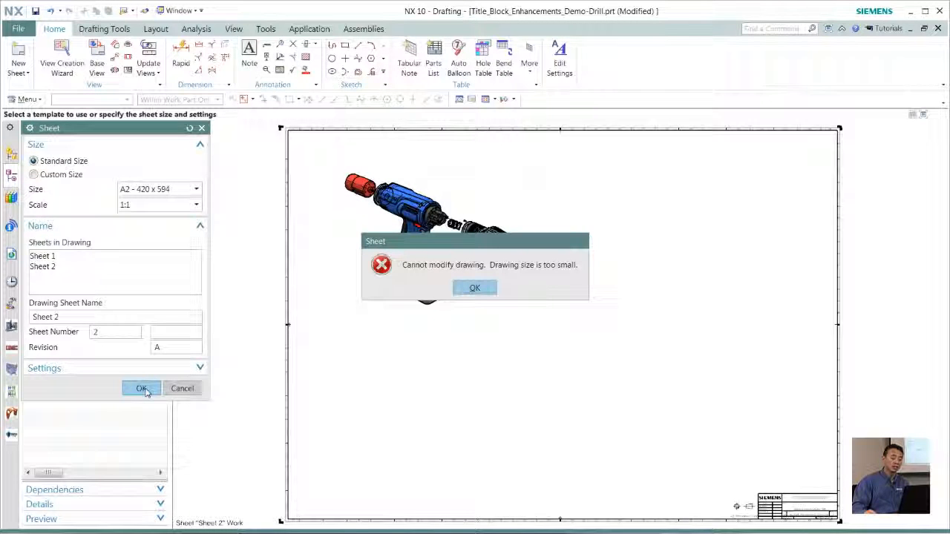
pyautogui.click(474, 288)
# Set the size of Sheet 2 to A1 - 594 x 841 and move the exploded isometric view to the middle of the sheet
pyautogui.click(164, 190)
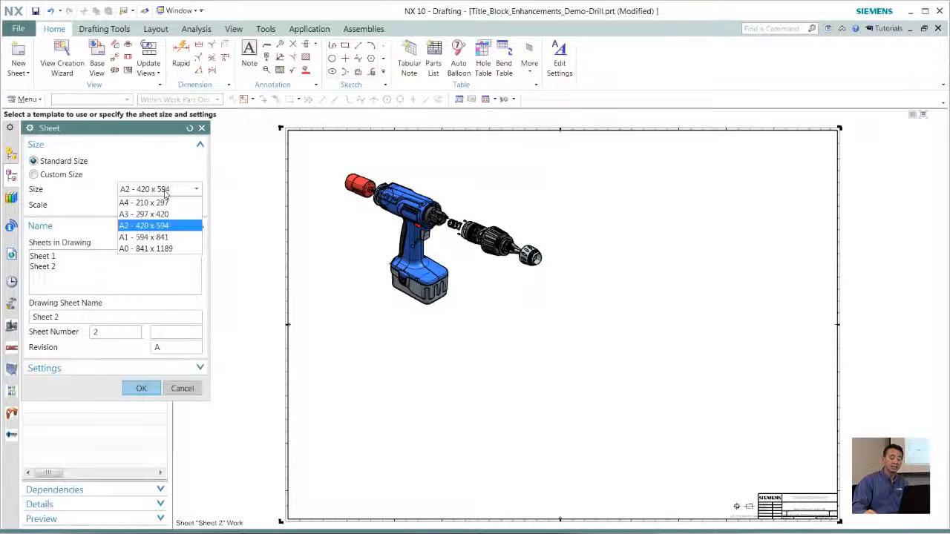
pyautogui.click(135, 237)
pyautogui.click(141, 388)
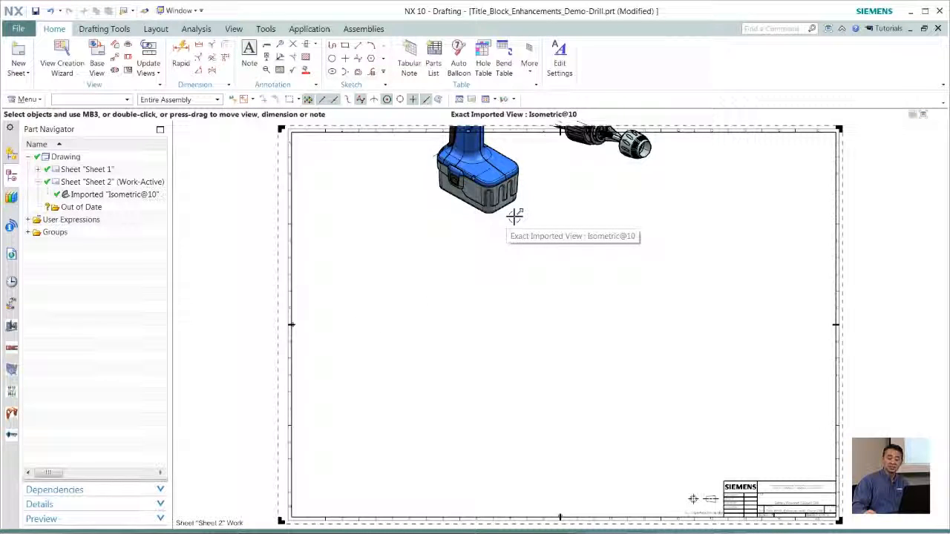
pyautogui.moveTo(516, 214); pyautogui.dragTo(530, 435)
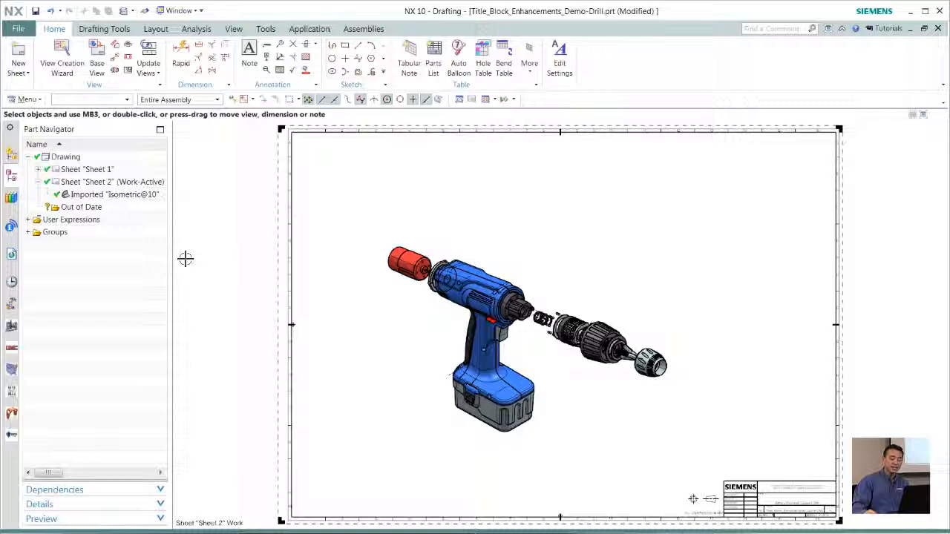
# Make layer 256, which holds the title block, selectable in the layer settings
pyautogui.scroll(6, 185, 259)
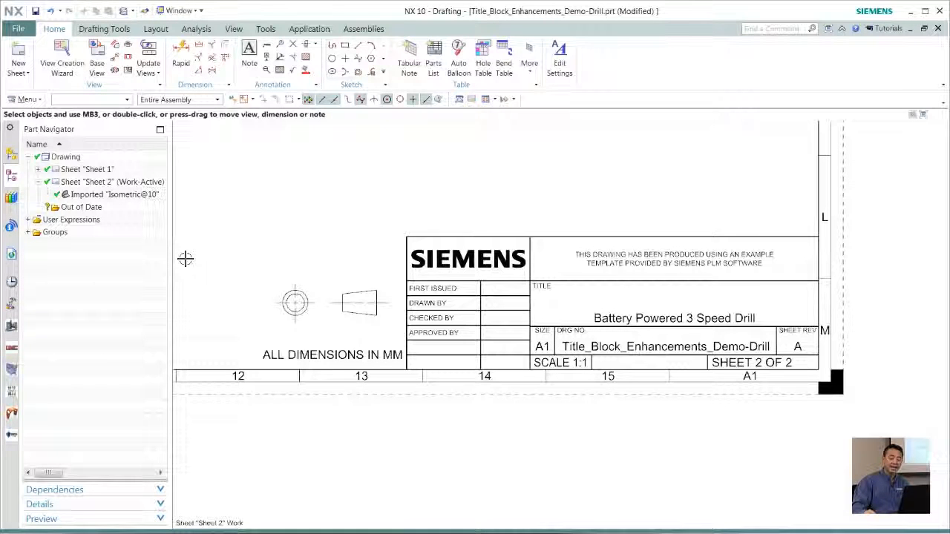
pyautogui.hotkey('ctrl', 'l')
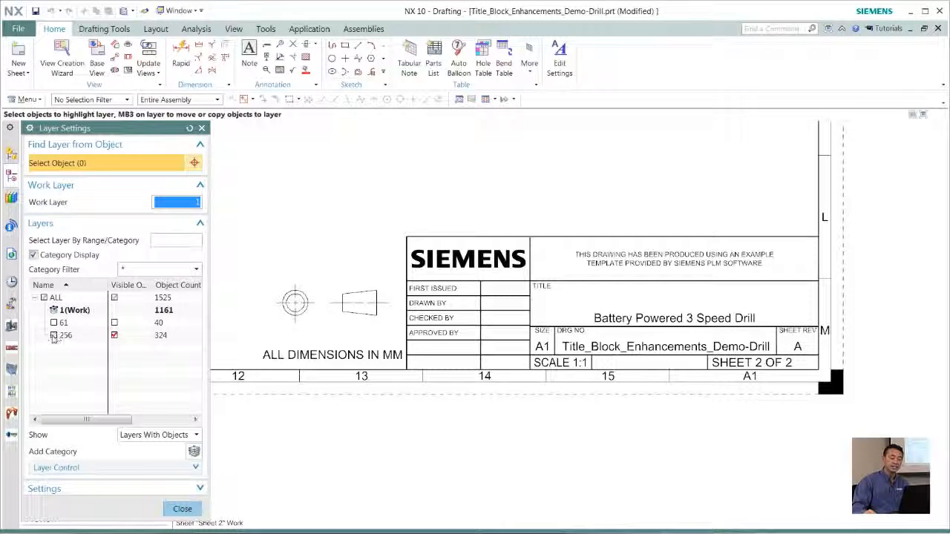
pyautogui.moveTo(154, 285); pyautogui.dragTo(176, 285)
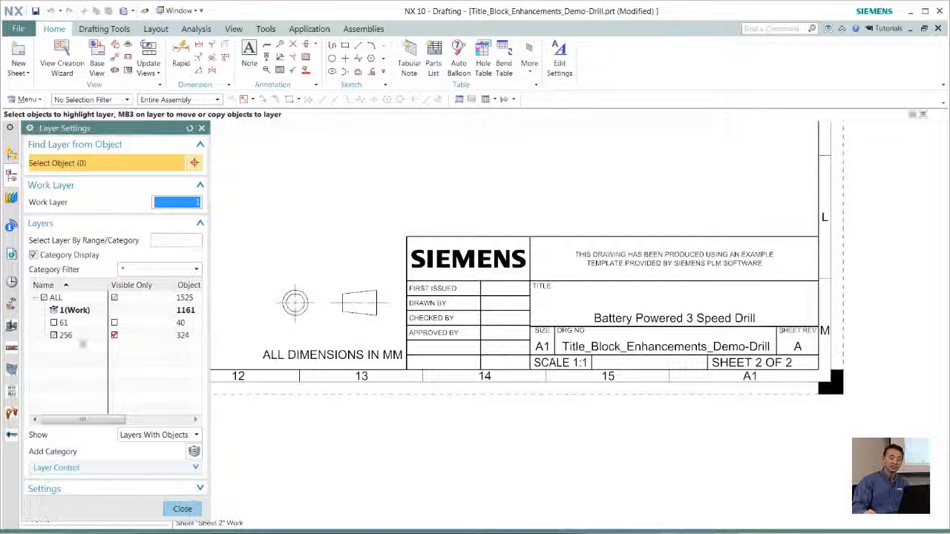
pyautogui.click(54, 334)
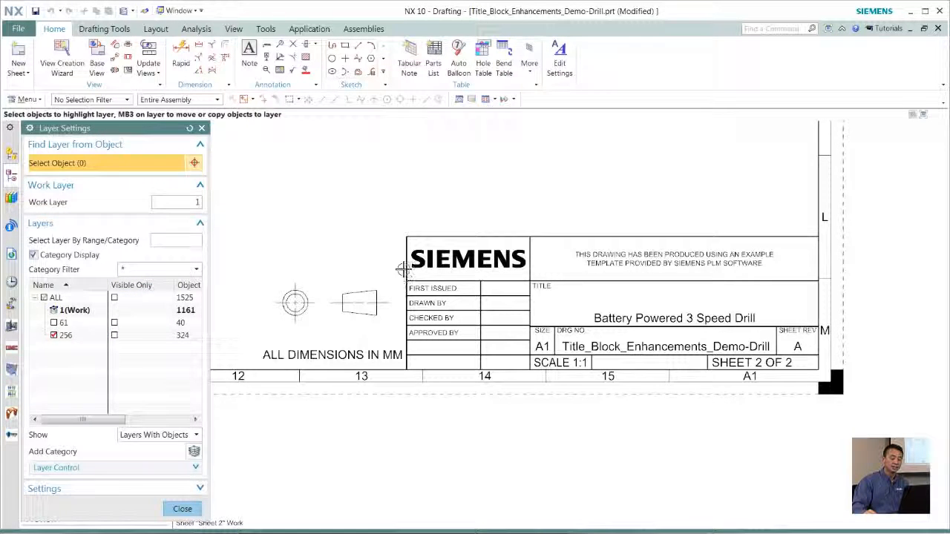
pyautogui.click(403, 237)
pyautogui.rightClick(406, 240)
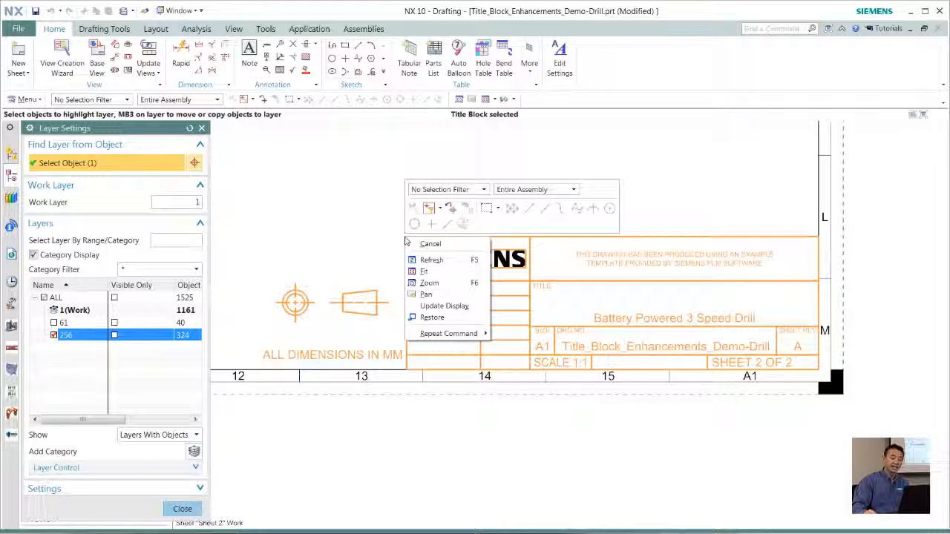
pyautogui.click(408, 243)
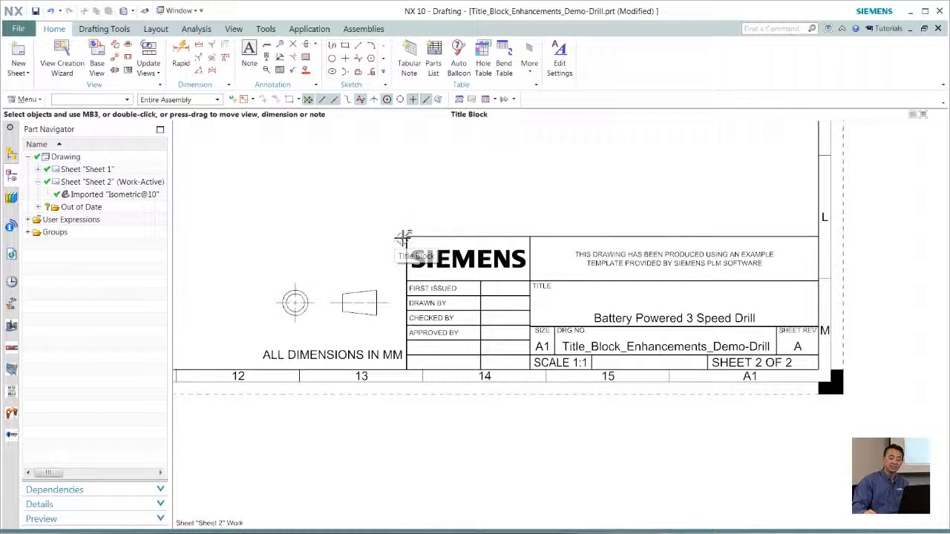
# Edit the definition of Sheet 2's title block and remove the table with the Siemens logo and approval cells from it
pyautogui.click(404, 238)
pyautogui.rightClick(405, 236)
pyautogui.click(420, 272)
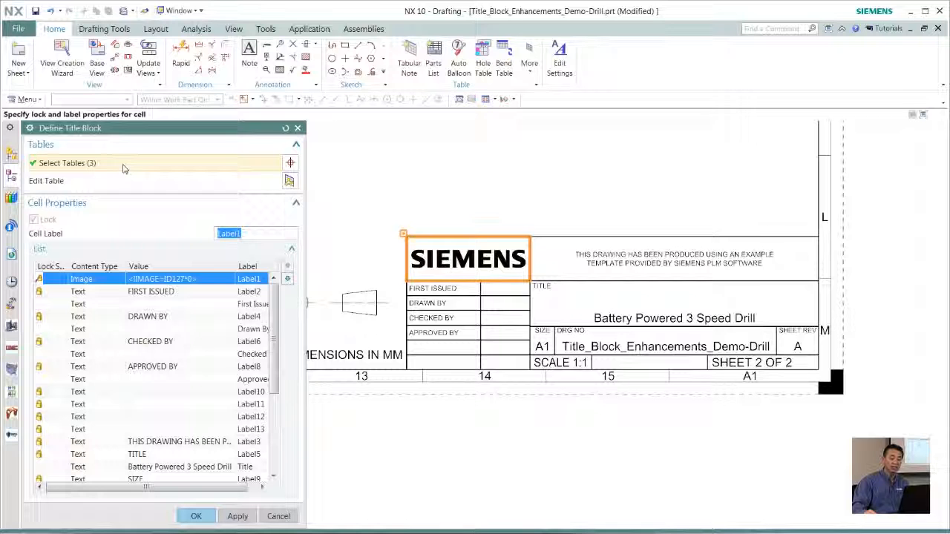
pyautogui.click(124, 166)
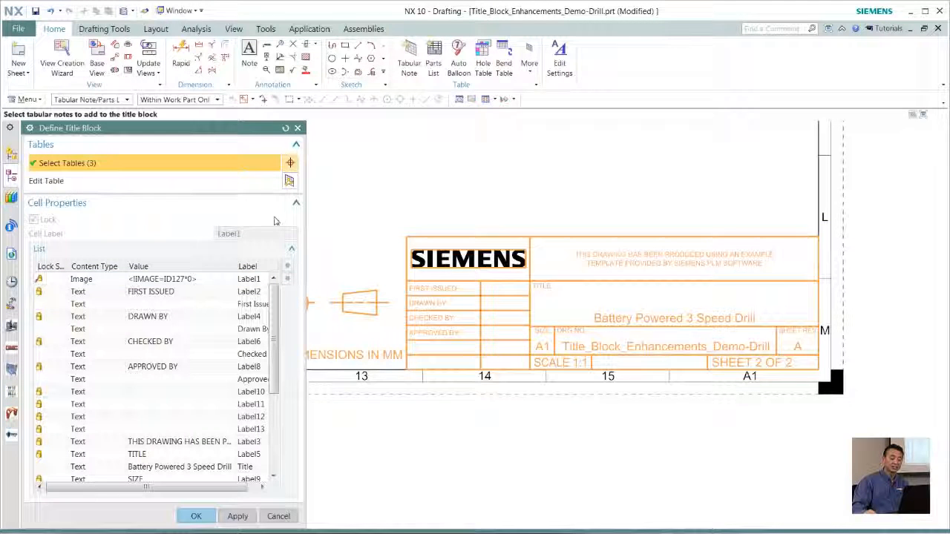
pyautogui.keyDown('shift'); pyautogui.click(407, 237); pyautogui.keyUp('shift')
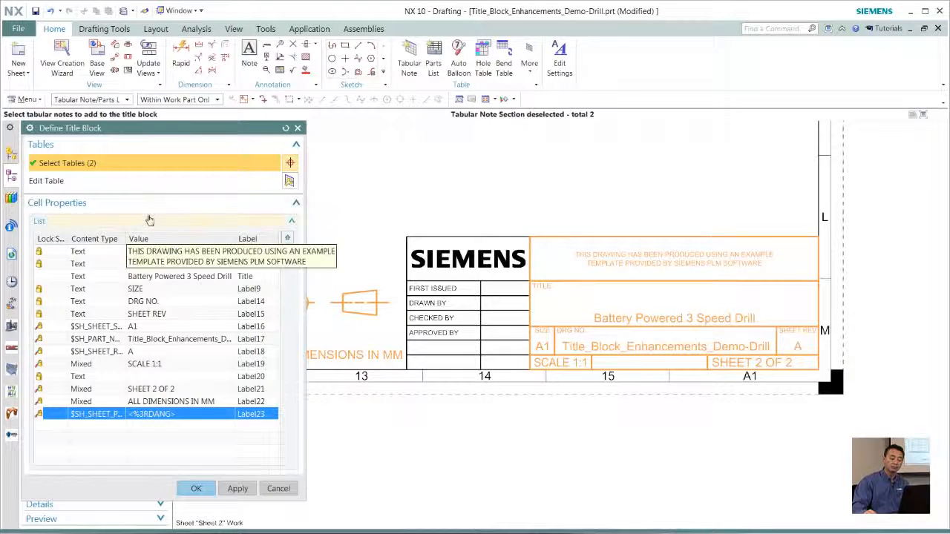
# Open the title block's tables for editing and delete the table holding the template notice and drawing title
pyautogui.click(290, 181)
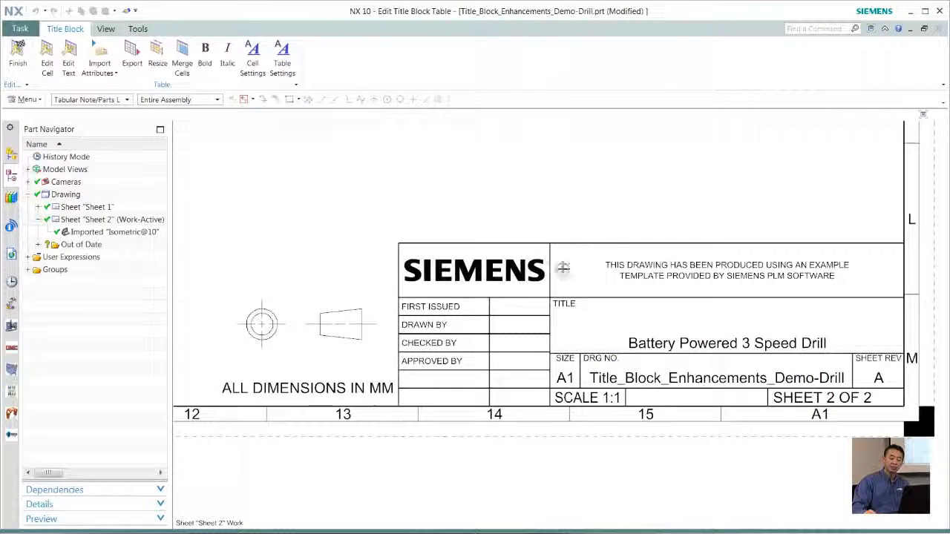
pyautogui.rightClick(616, 259)
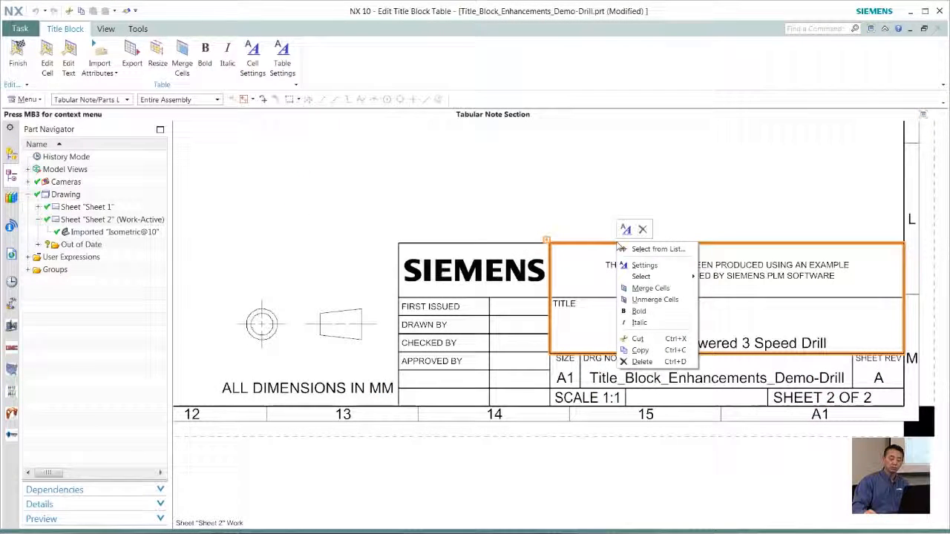
pyautogui.moveTo(641, 276)
pyautogui.click(714, 276)
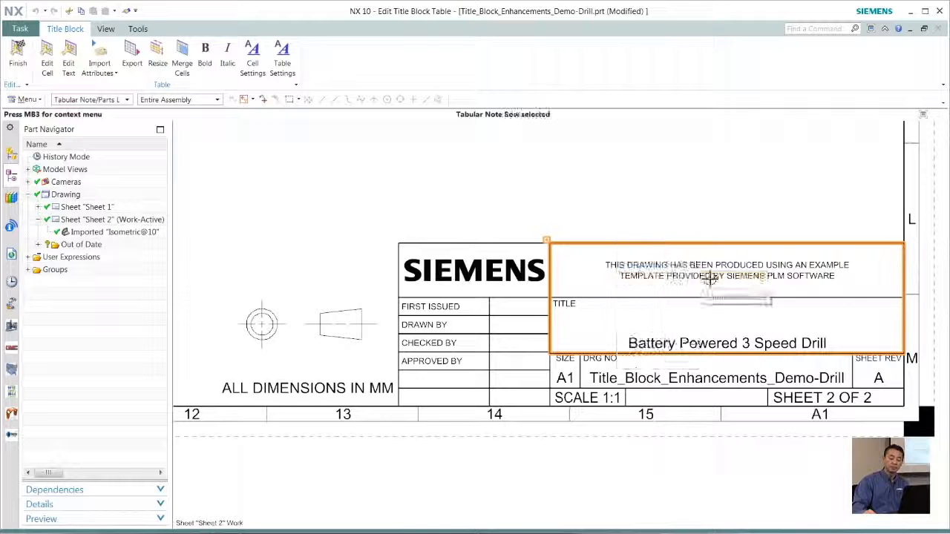
pyautogui.press('Delete')
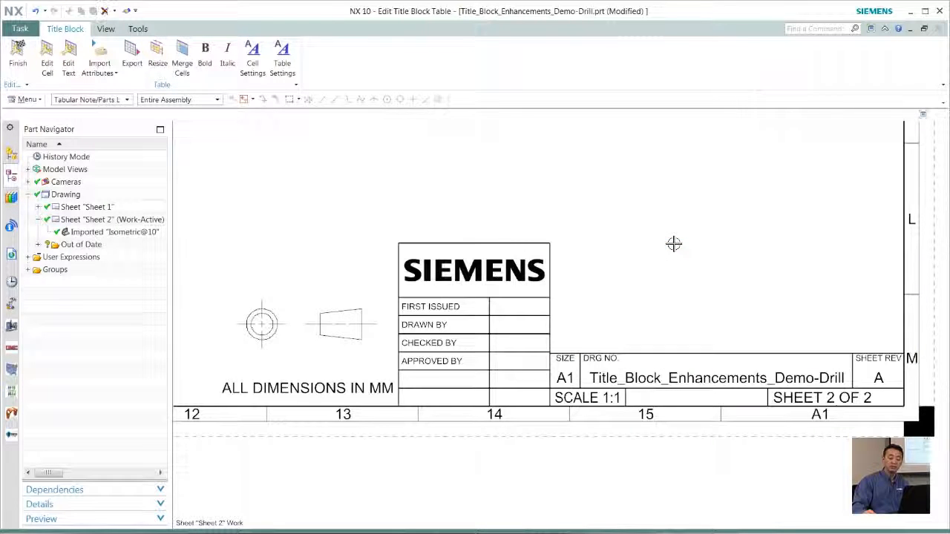
# Move the projection symbol and ALL DIMENSIONS IN MM note above the drawing number table and accept the revised title block
pyautogui.moveTo(284, 320); pyautogui.dragTo(666, 221)
pyautogui.moveTo(786, 309); pyautogui.dragTo(827, 351)
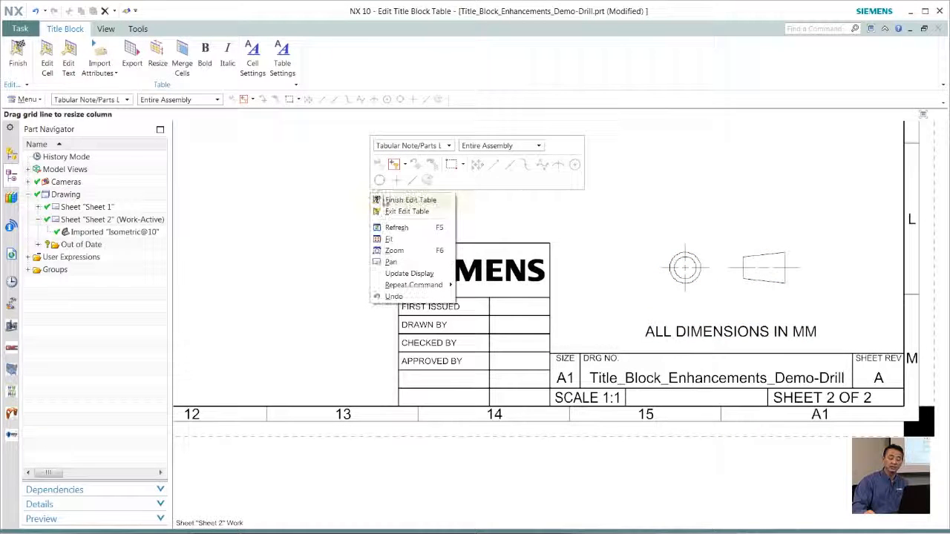
pyautogui.click(393, 196)
pyautogui.click(196, 415)
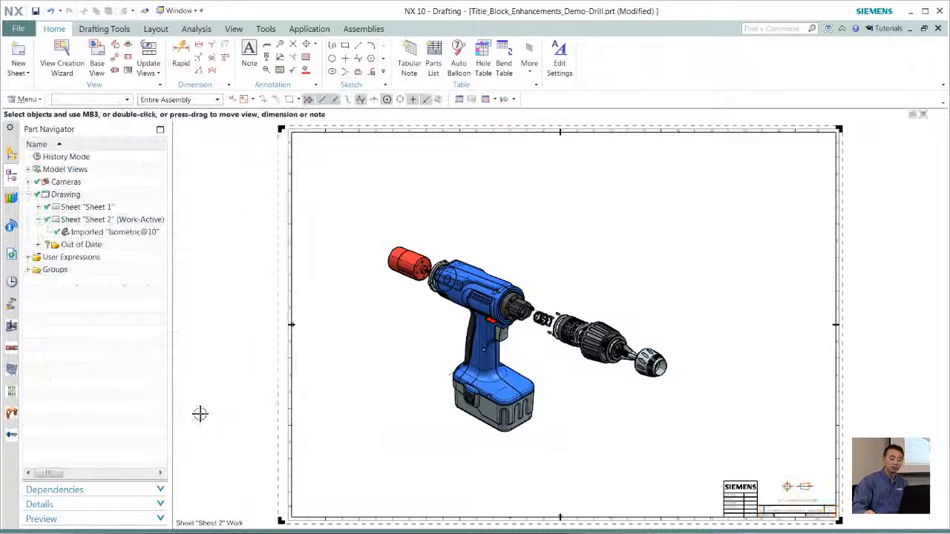
# Delete the detached Siemens logo and approval table from Sheet 2
pyautogui.scroll(5, 596, 337)
pyautogui.click(595, 336)
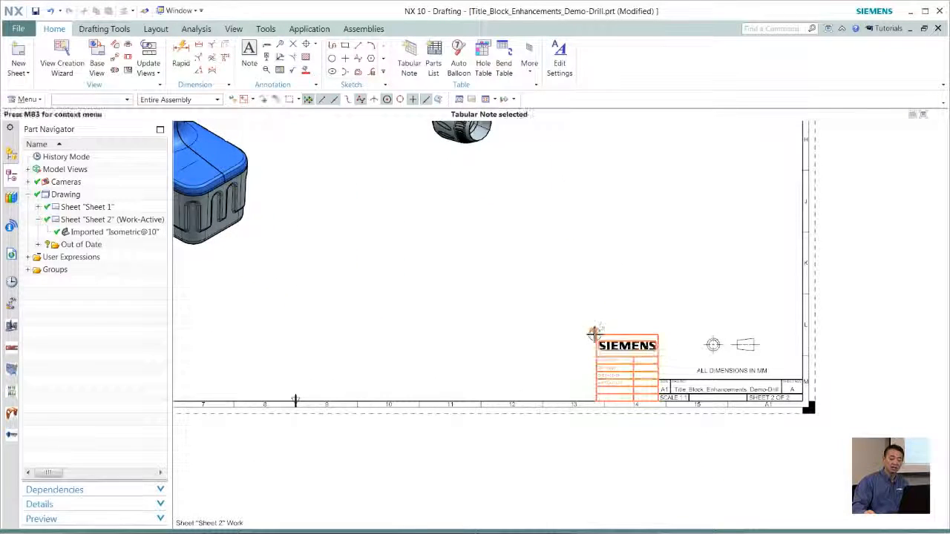
pyautogui.click(663, 317)
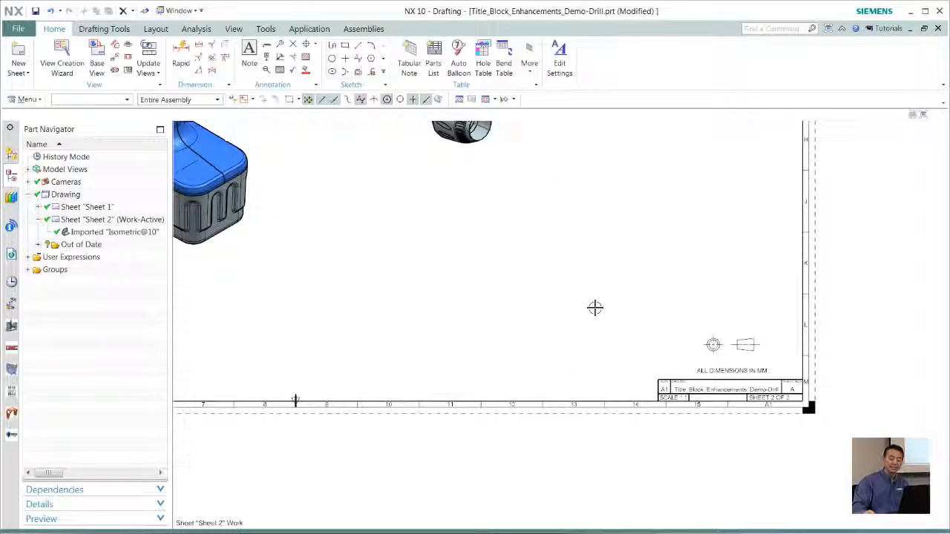
pyautogui.hotkey('ctrl', 'f')
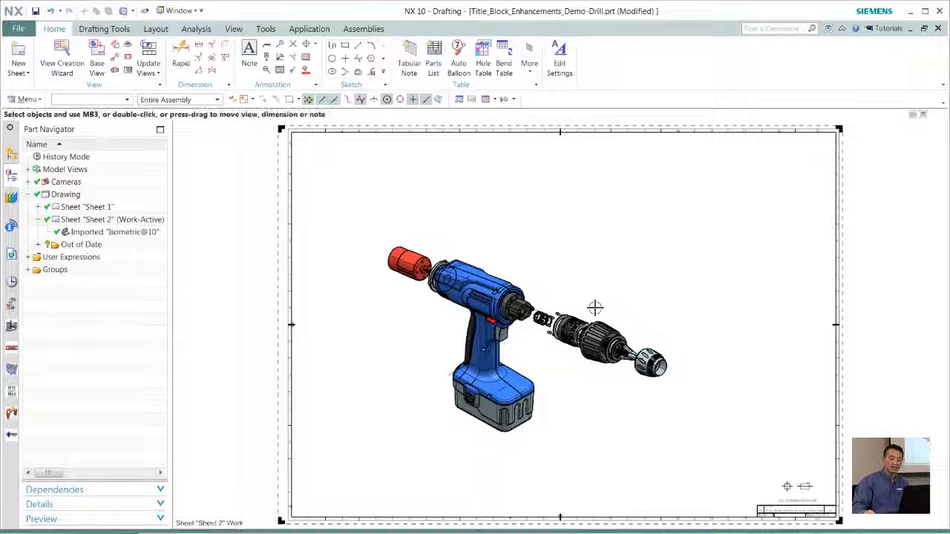
# Insert Sheet 3 as a standard-size A1 - 594 x 841 sheet at 1:1 scale
pyautogui.rightClick(74, 195)
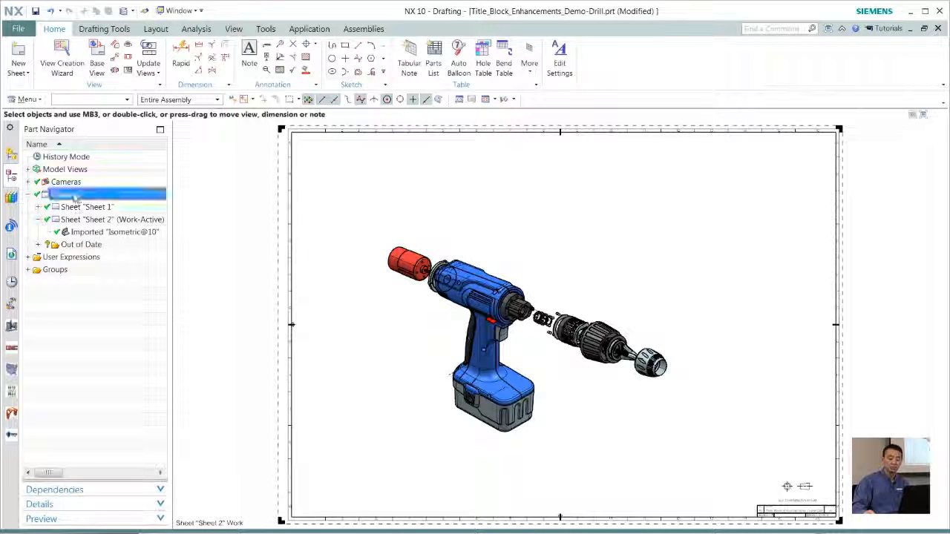
pyautogui.click(107, 246)
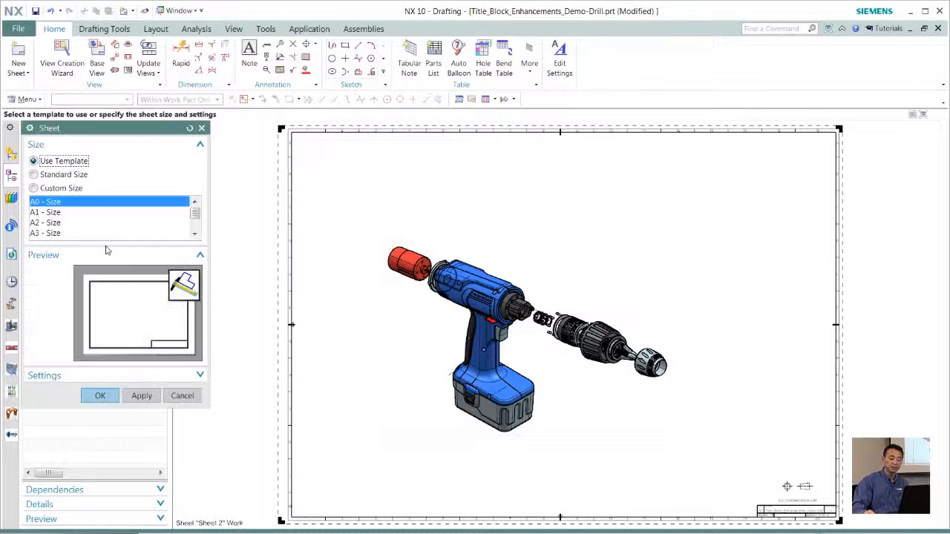
pyautogui.click(34, 175)
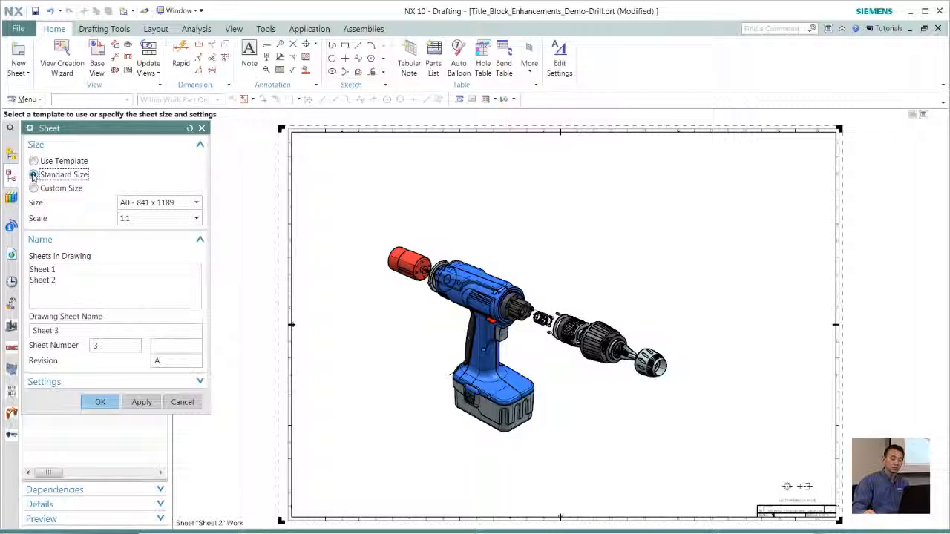
pyautogui.click(137, 204)
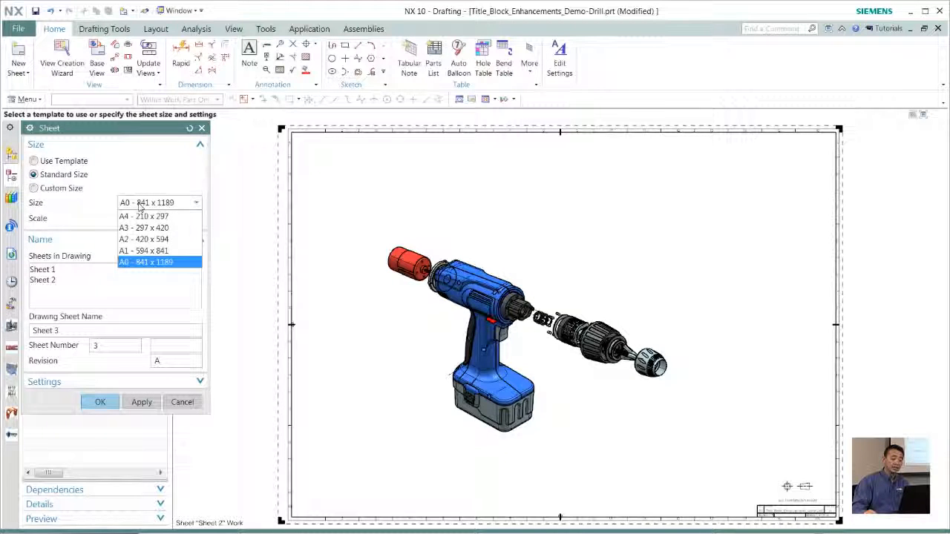
pyautogui.click(138, 252)
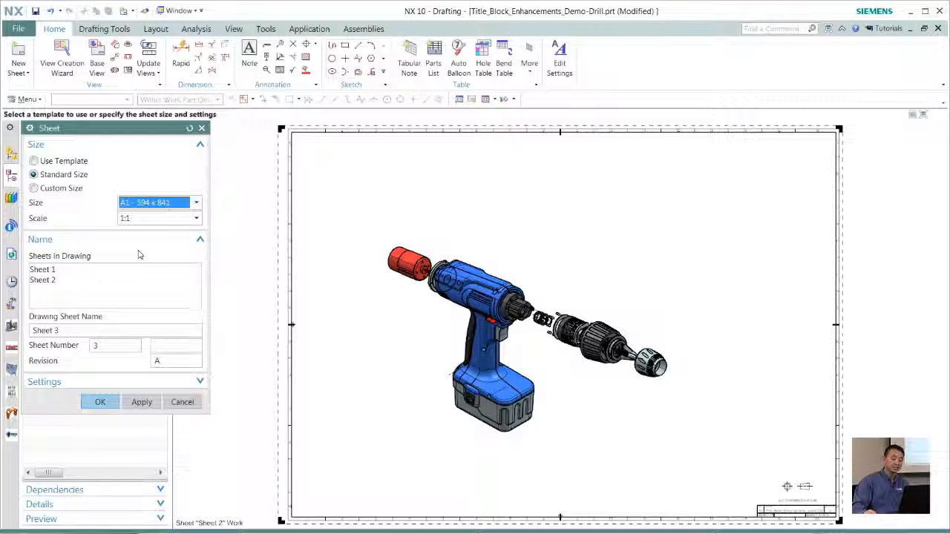
pyautogui.click(102, 403)
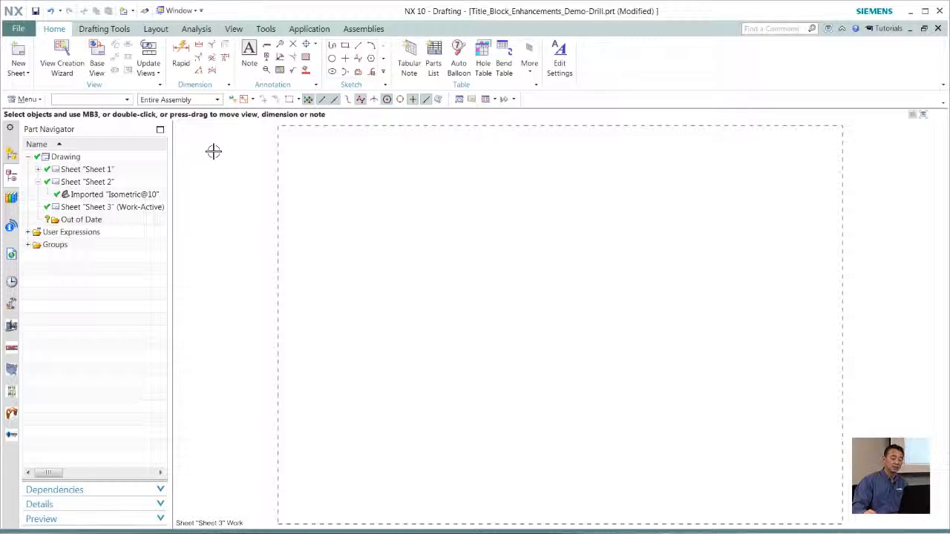
# Create borders and zones on Sheet 3 using the Standard method and its default settings
pyautogui.click(104, 29)
pyautogui.click(261, 63)
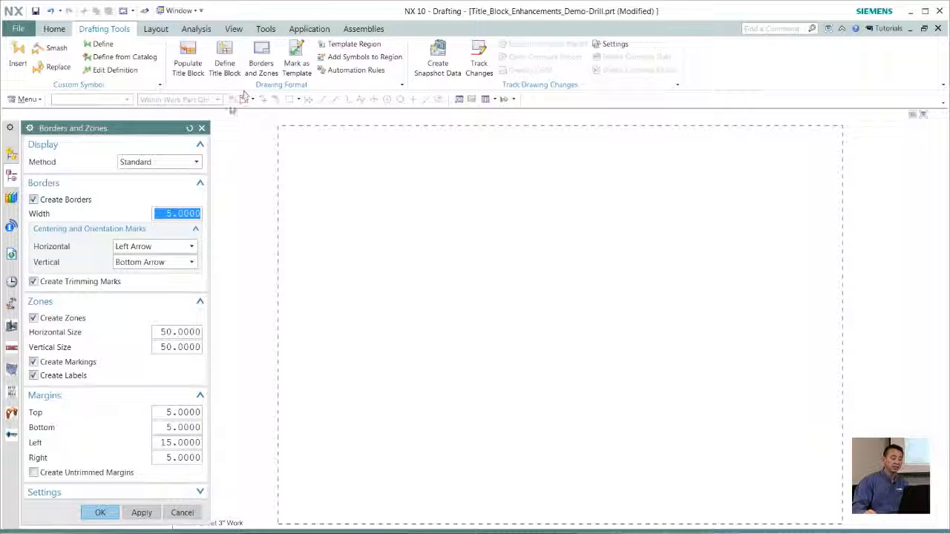
pyautogui.click(100, 512)
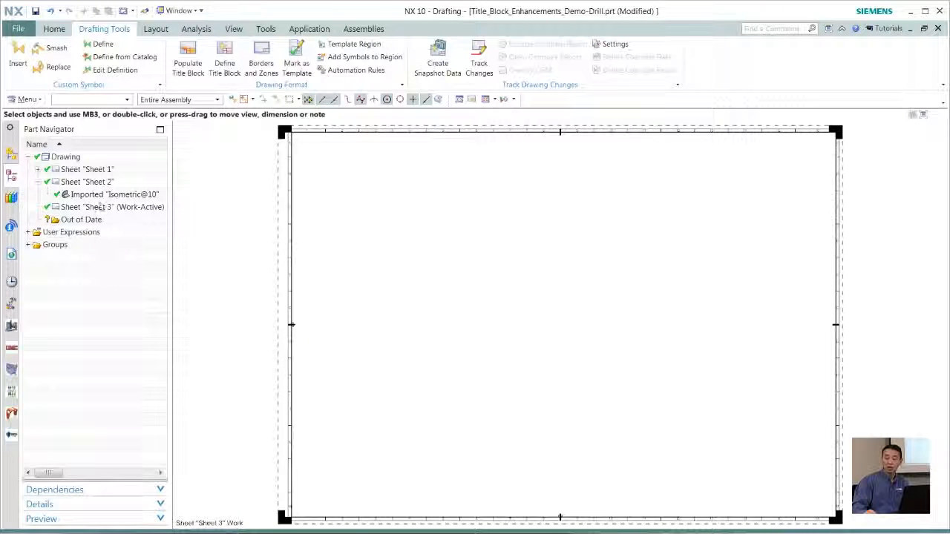
# Copy the reduced title block from Sheet 2 and paste it onto Sheet 3
pyautogui.doubleClick(87, 182)
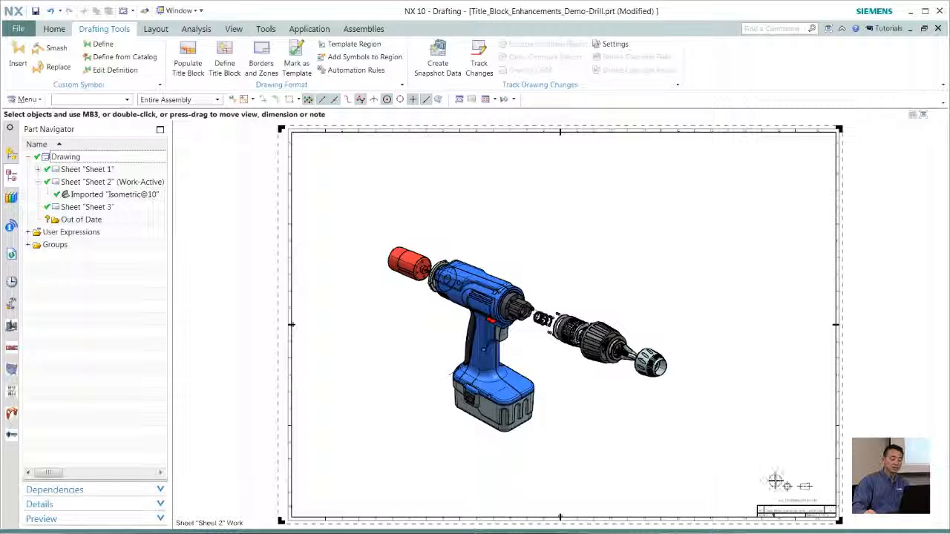
pyautogui.click(790, 489)
pyautogui.rightClick(791, 488)
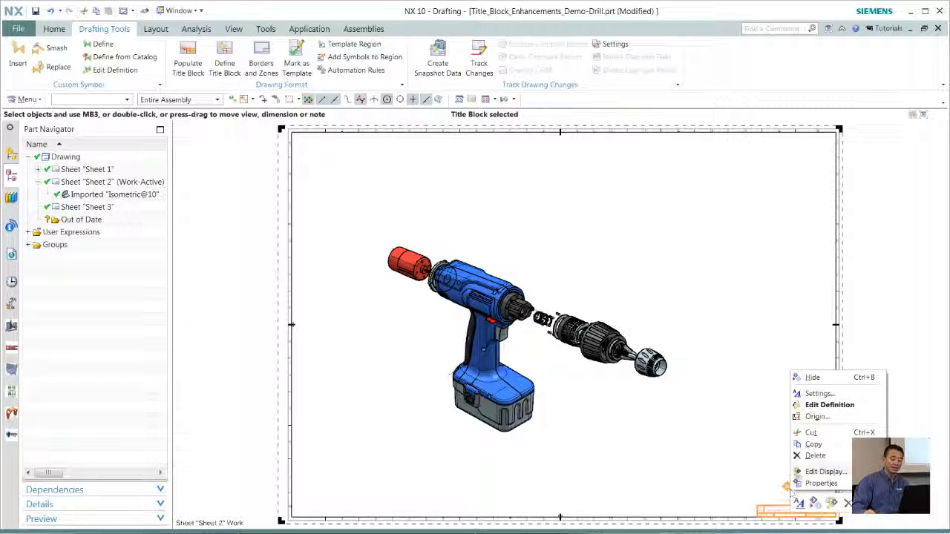
pyautogui.click(808, 444)
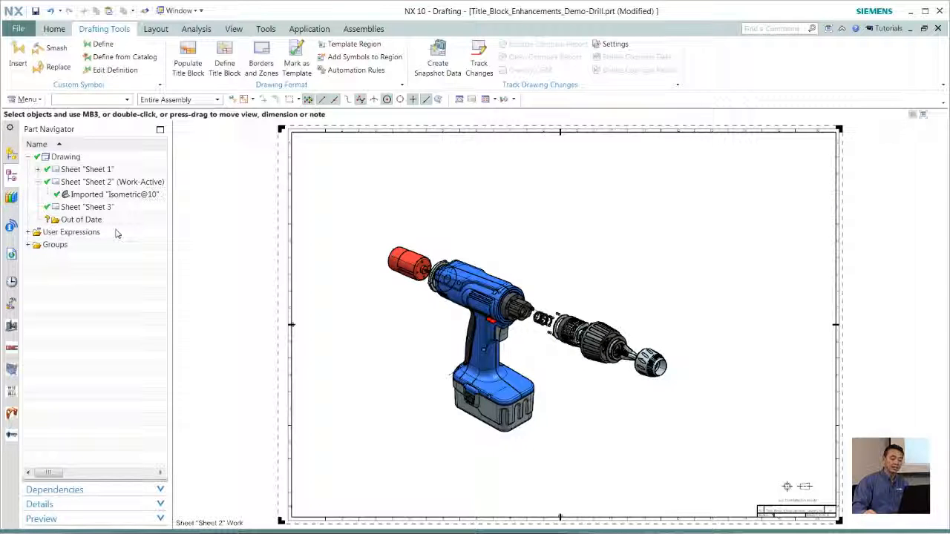
pyautogui.doubleClick(102, 206)
pyautogui.rightClick(703, 418)
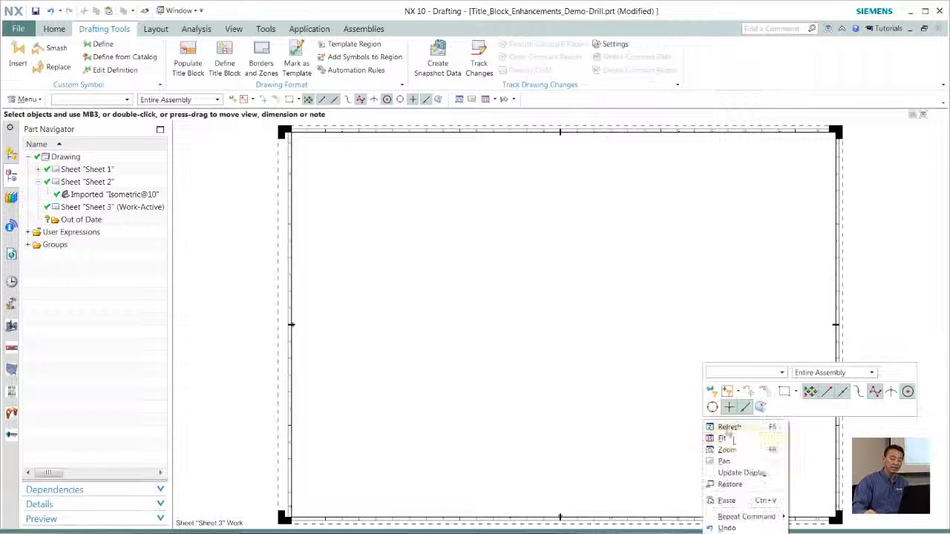
pyautogui.click(730, 501)
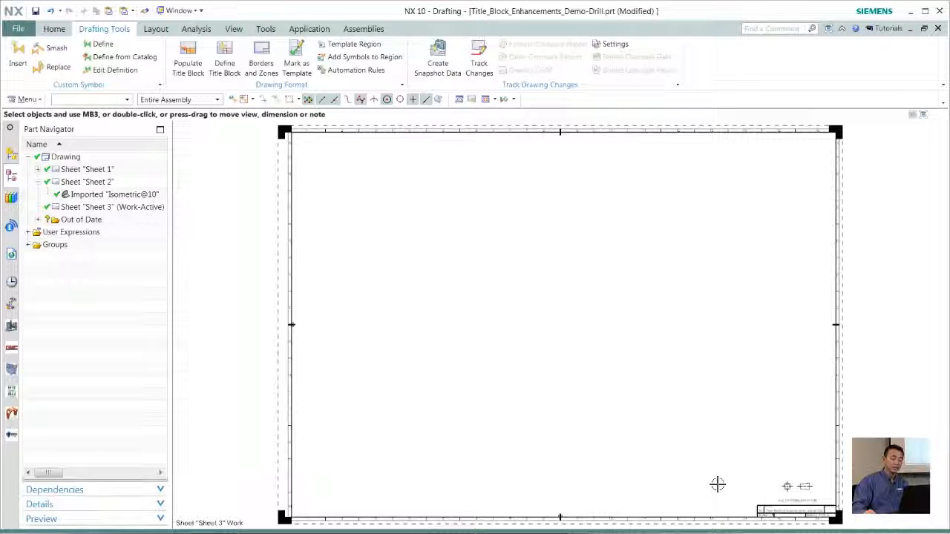
pyautogui.scroll(3, 693, 407)
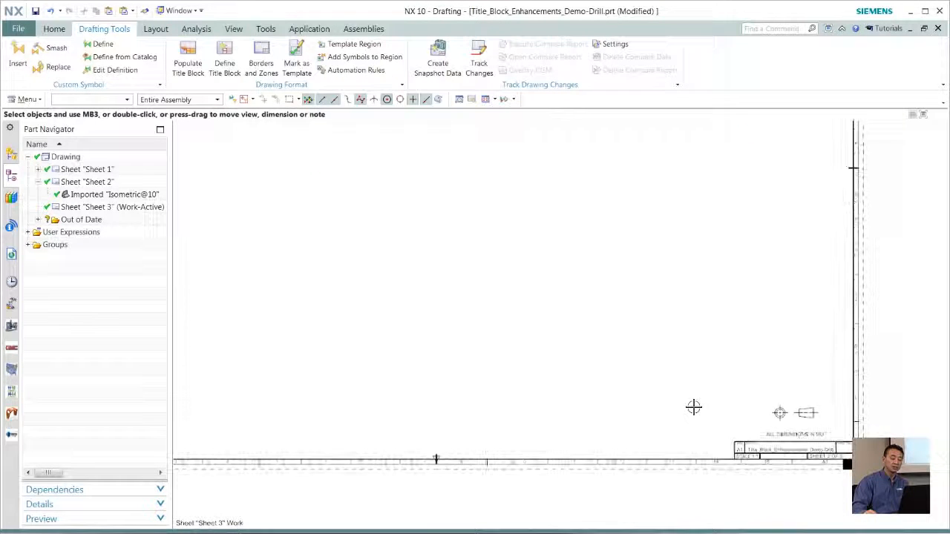
pyautogui.scroll(-5, 693, 407)
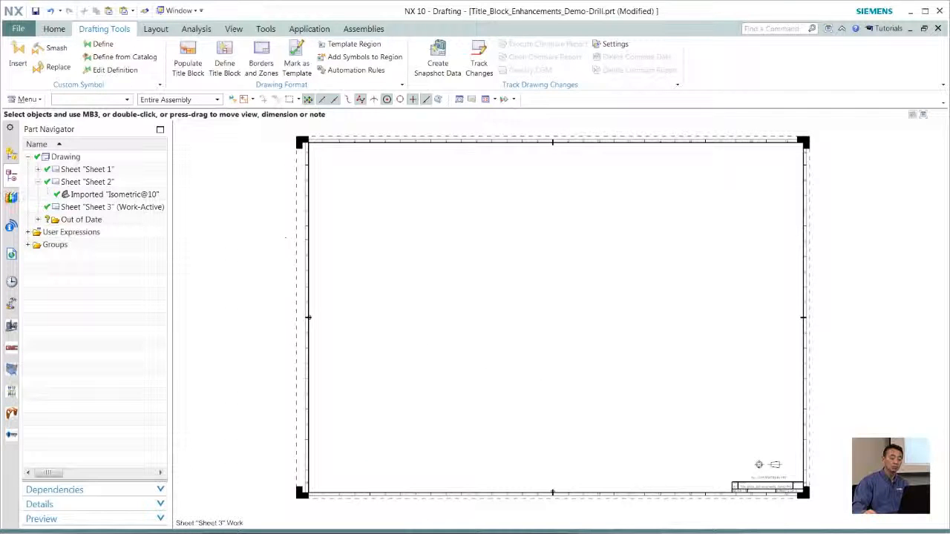
# Move the Front, Isometric, Right and Top views from Sheet 1 to Sheet 3
pyautogui.click(38, 170)
pyautogui.click(103, 182)
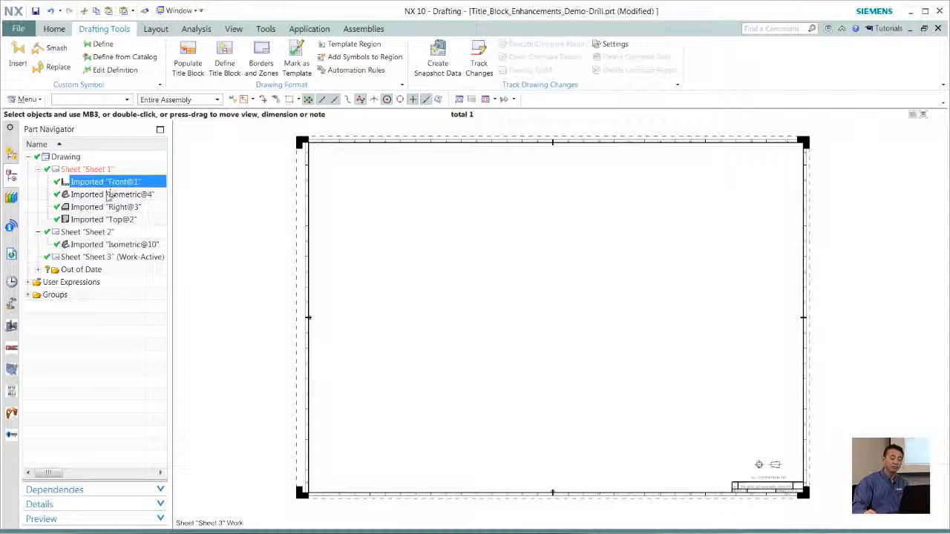
pyautogui.keyDown('shift'); pyautogui.click(100, 209); pyautogui.keyUp('shift')
pyautogui.keyDown('shift'); pyautogui.click(105, 219); pyautogui.keyUp('shift')
pyautogui.moveTo(103, 225); pyautogui.dragTo(98, 264)
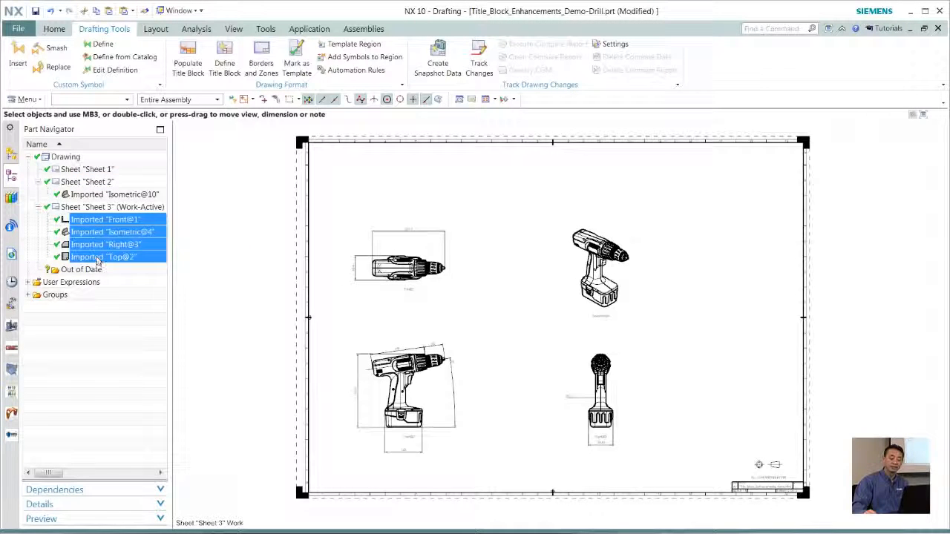
pyautogui.click(98, 329)
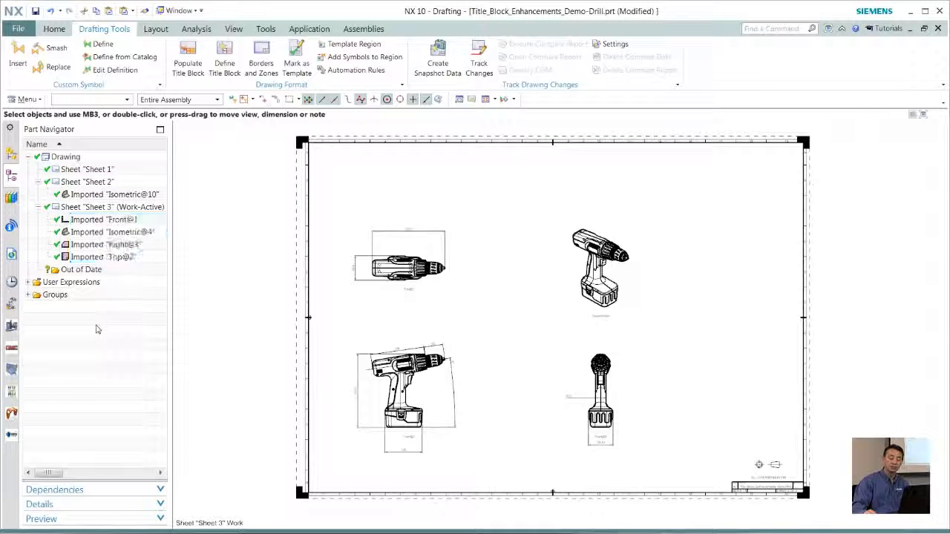
# Activate Sheet 1 and place a parts list in the upper middle of the empty sheet
pyautogui.doubleClick(100, 170)
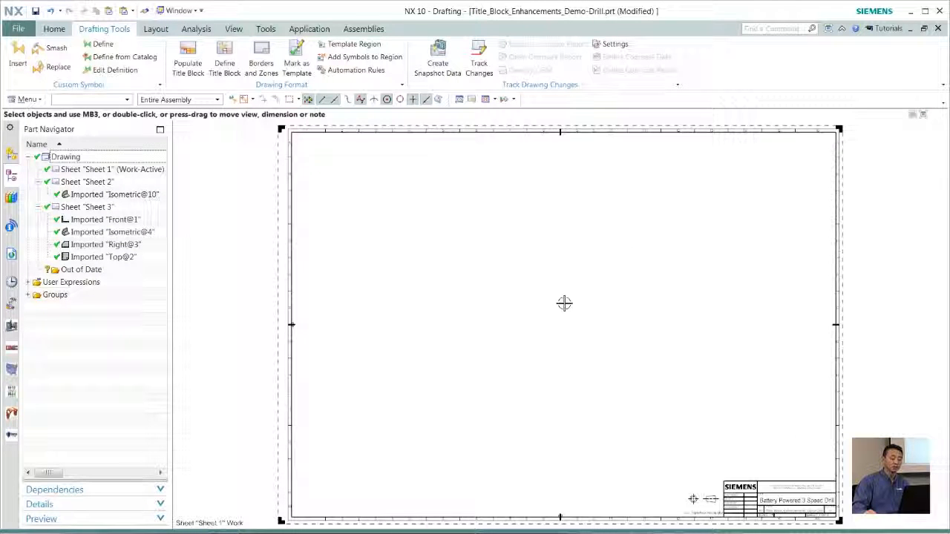
pyautogui.click(54, 28)
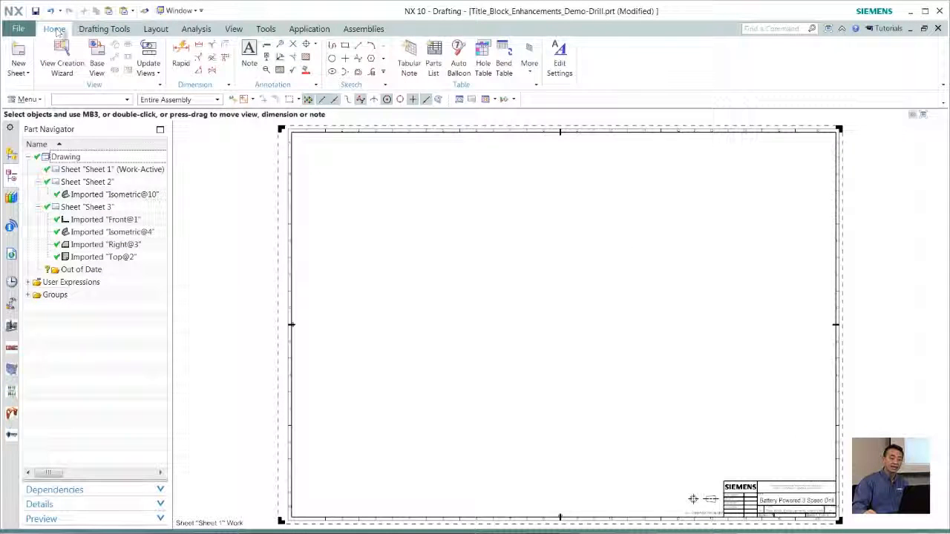
pyautogui.click(435, 65)
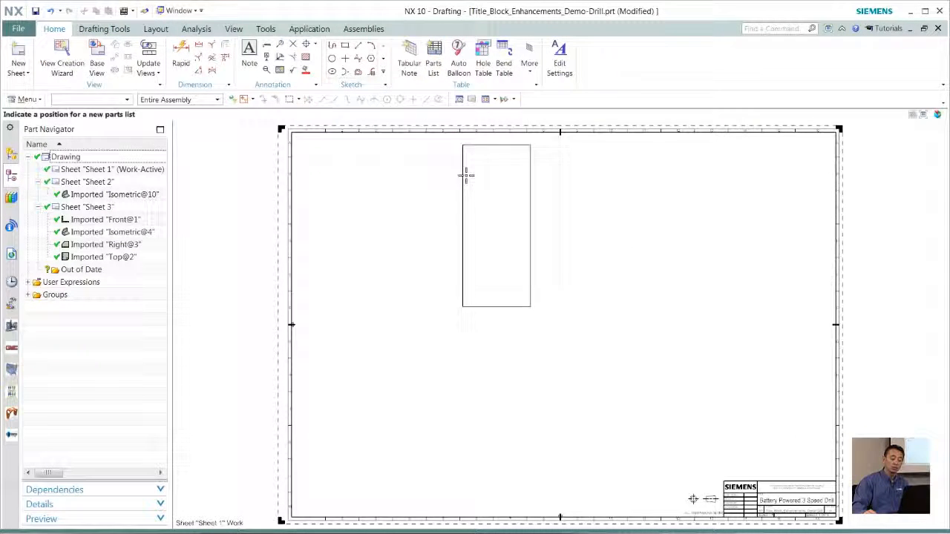
pyautogui.click(425, 217)
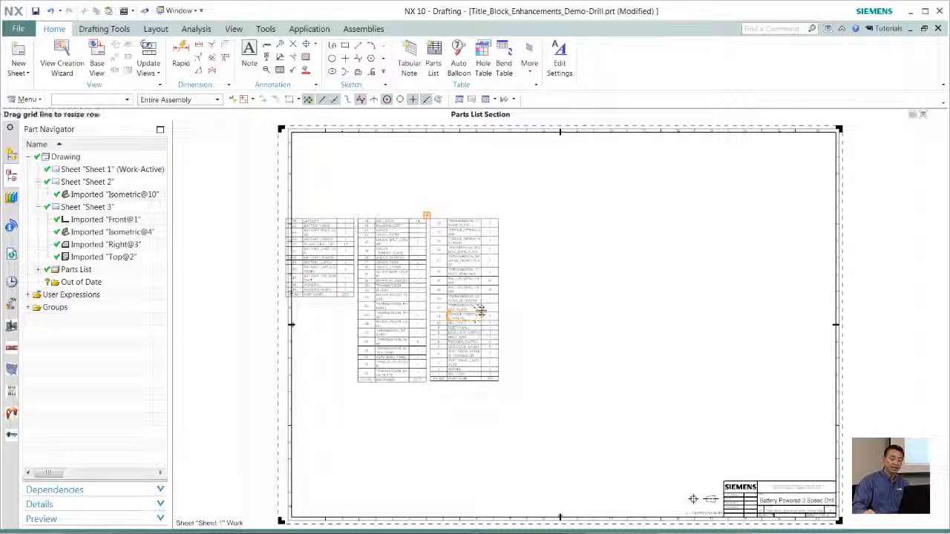
# Widen the parts list's PART NAME column to several times its width so each name fits on one line
pyautogui.scroll(3, 483, 312)
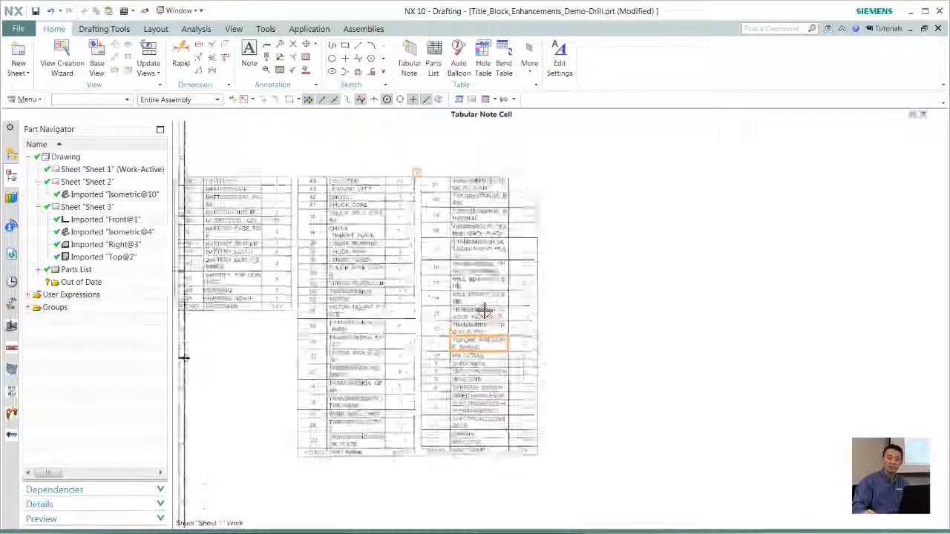
pyautogui.scroll(1, 484, 311)
pyautogui.scroll(-1, 489, 162)
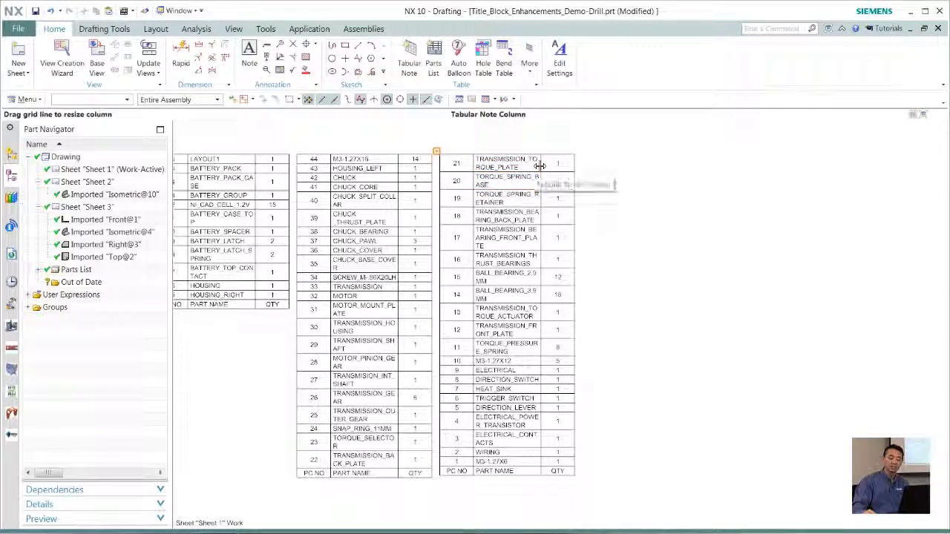
pyautogui.moveTo(540, 165); pyautogui.dragTo(865, 164)
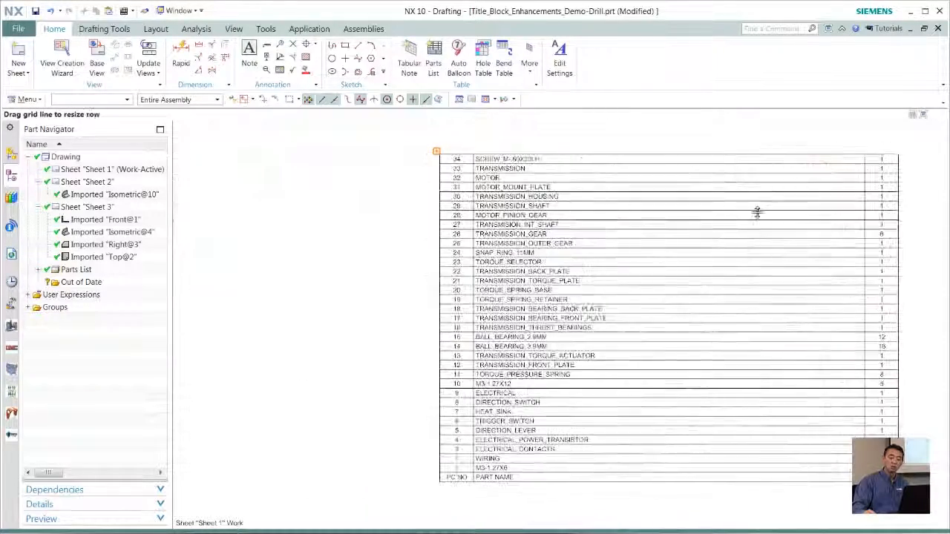
pyautogui.scroll(-2, 360, 323)
pyautogui.scroll(3, 248, 324)
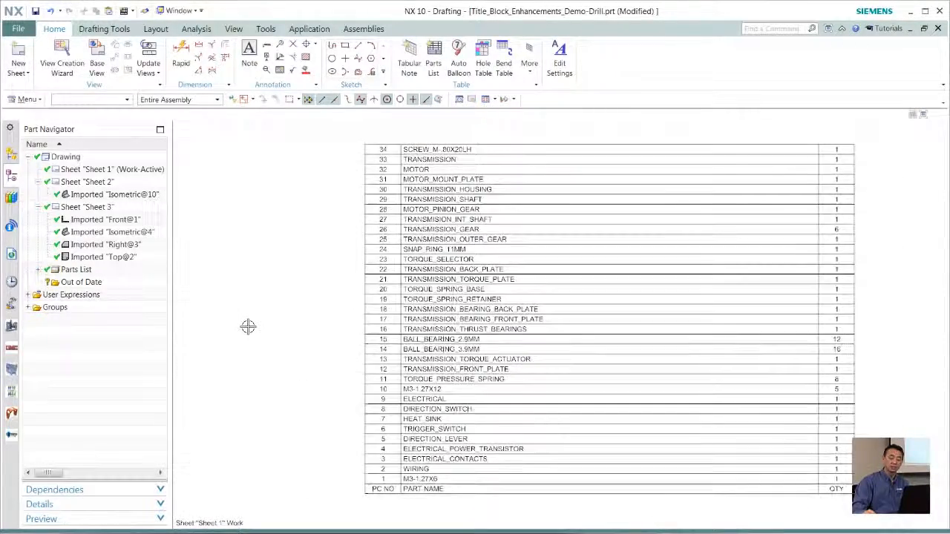
pyautogui.scroll(-3, 248, 327)
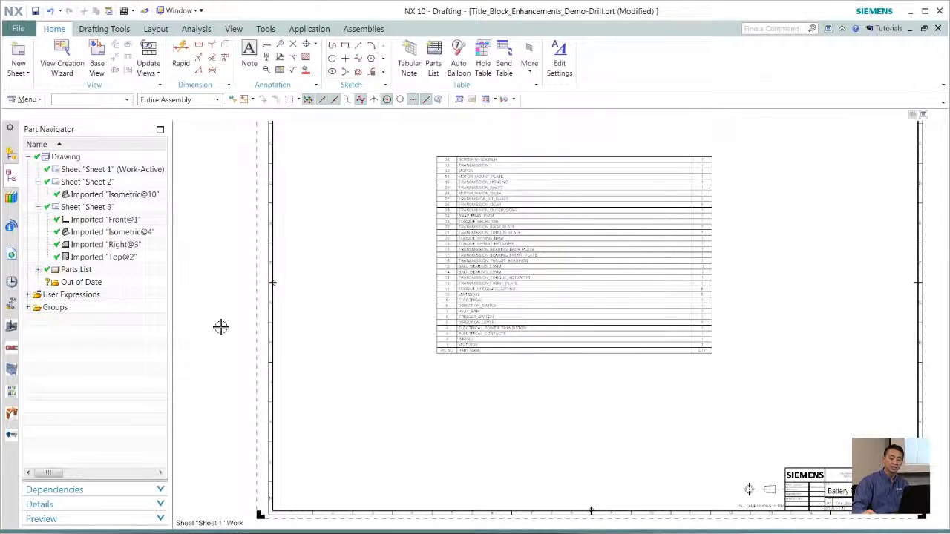
pyautogui.hotkey('ctrl', 'f')
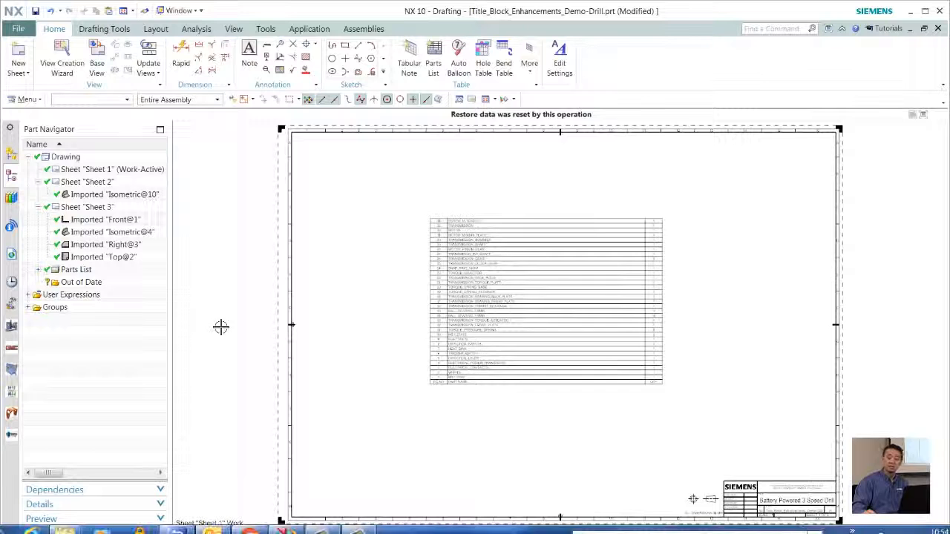